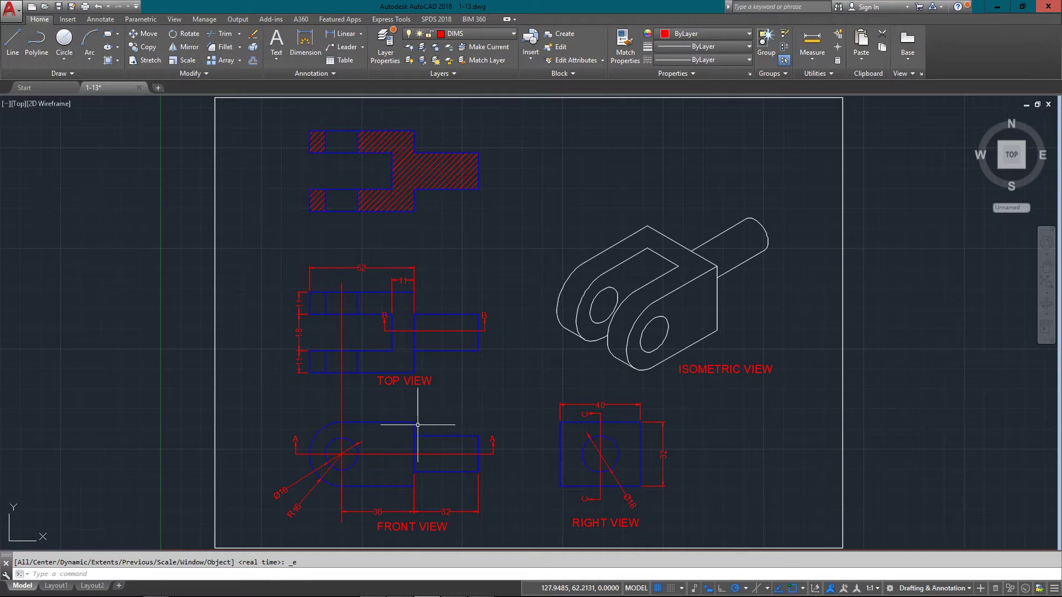
Start a window zoom with the Z command
{"action": "key", "text": "Return"}
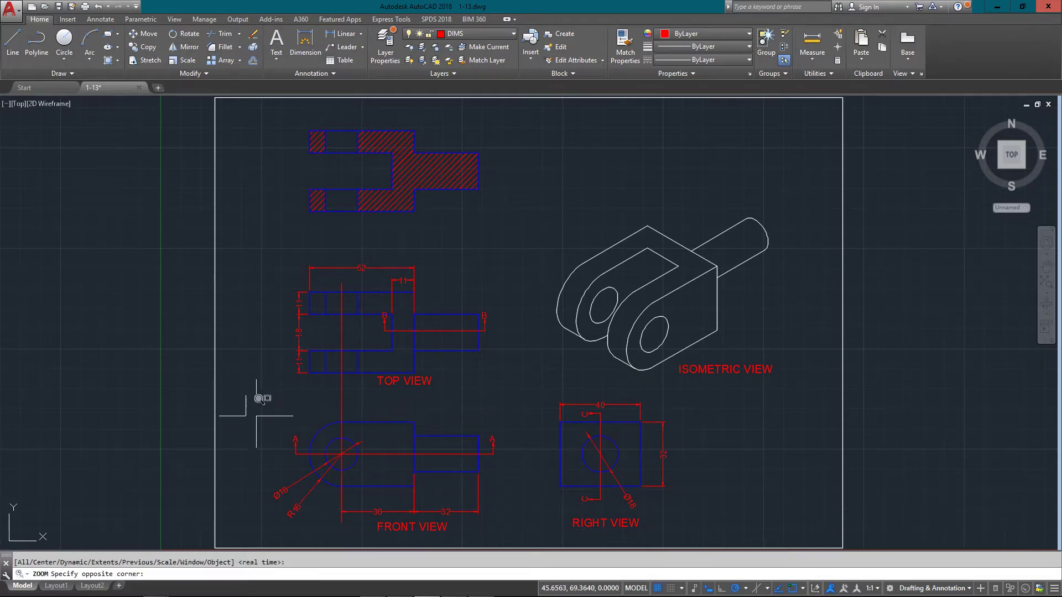
Window-zoom into the front view area, then fine-tune the zoom level
{"action": "left_click", "coordinate": [245, 396]}
{"action": "left_click", "coordinate": [526, 532]}
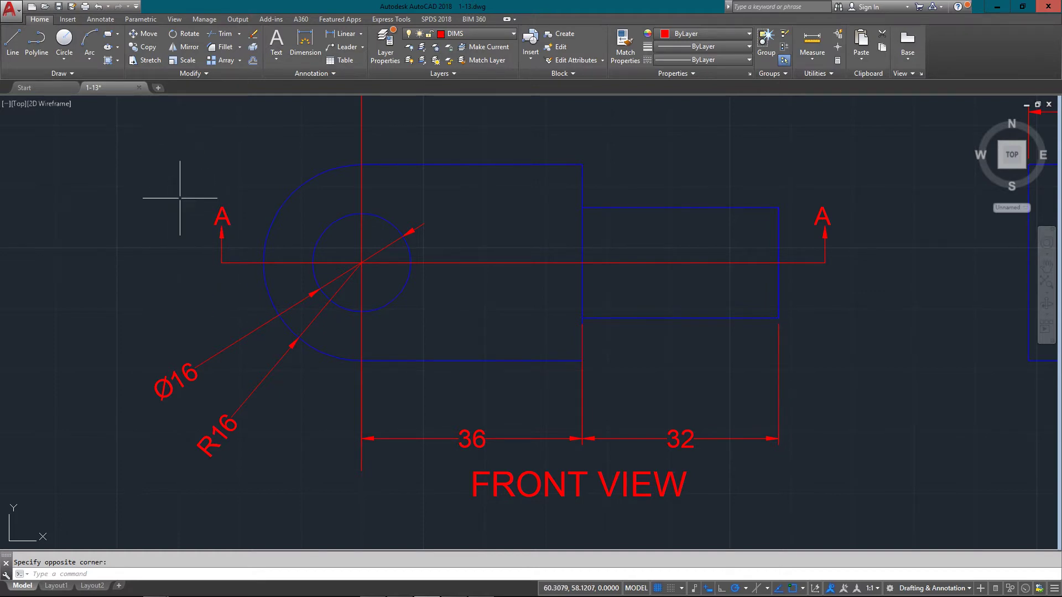
{"action": "scroll", "coordinate": [214, 145], "scroll_direction": "down", "scroll_amount": 5}
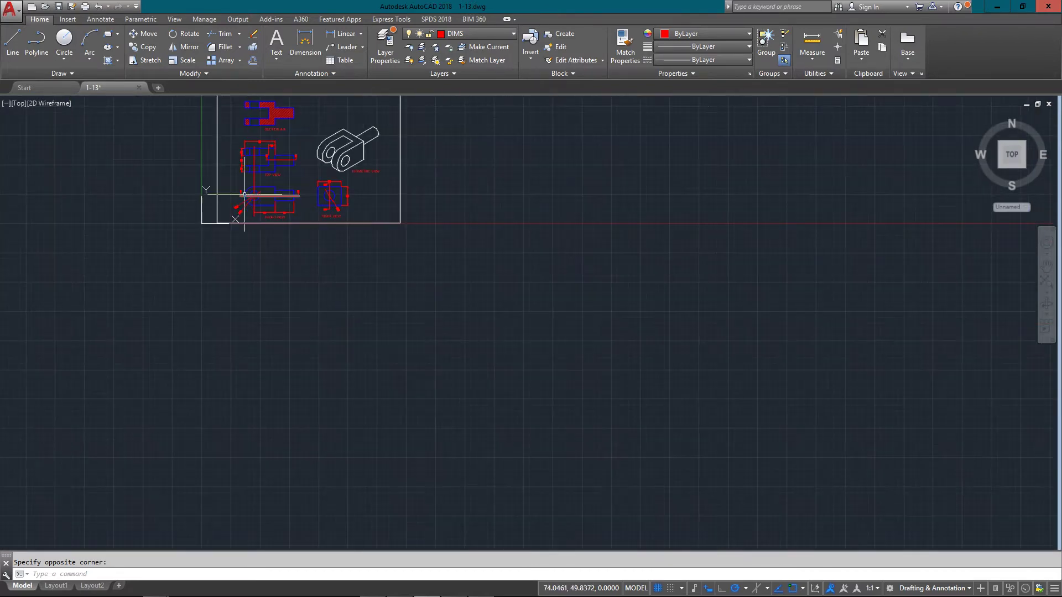
{"action": "scroll", "coordinate": [266, 249], "scroll_direction": "up", "scroll_amount": 2}
{"action": "scroll", "coordinate": [248, 114], "scroll_direction": "up", "scroll_amount": 5}
{"action": "scroll", "coordinate": [247, 208], "scroll_direction": "down", "scroll_amount": 3}
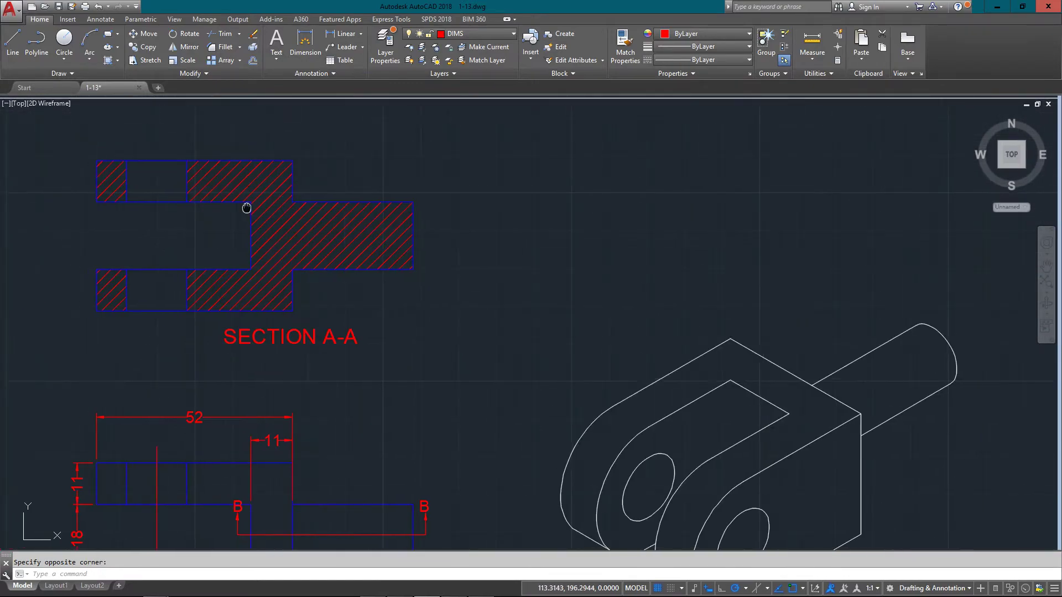
{"action": "scroll", "coordinate": [242, 218], "scroll_direction": "up", "scroll_amount": 3}
{"action": "middle_click_drag", "start_coordinate": [255, 209], "coordinate": [266, 233]}
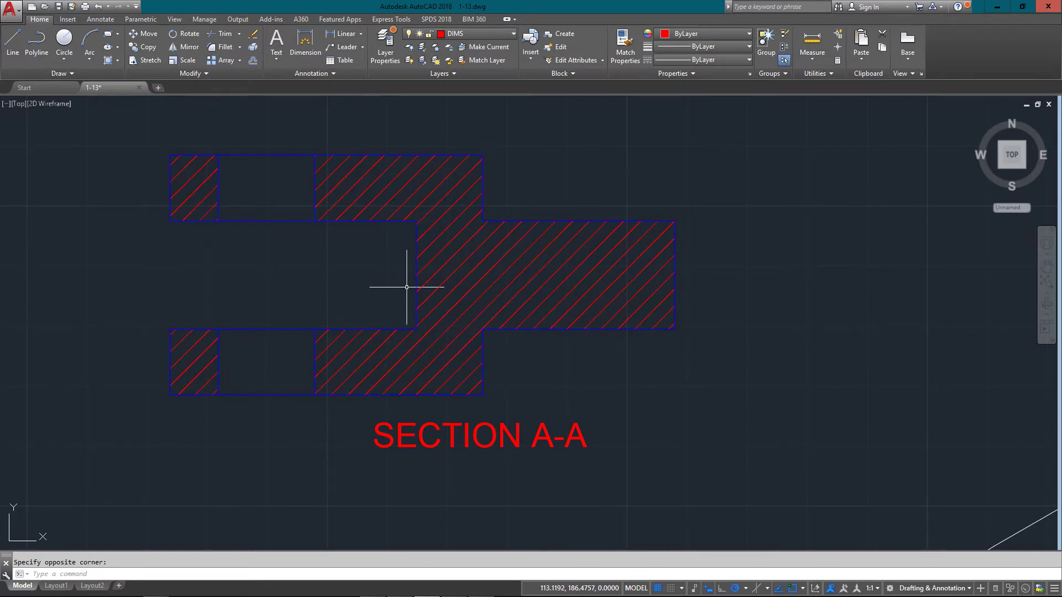
{"action": "left_click", "coordinate": [527, 269]}
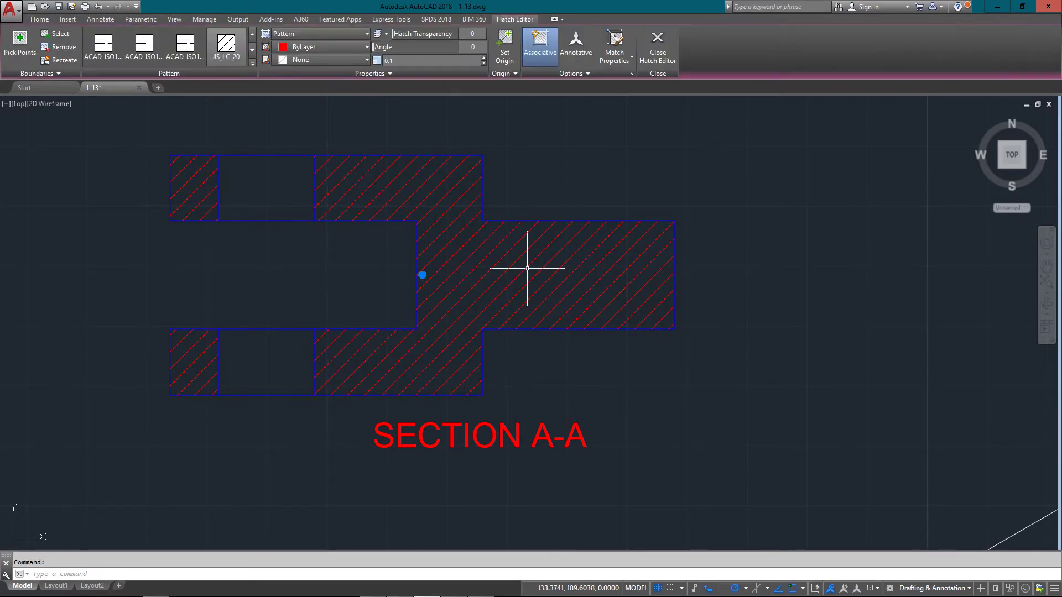
{"action": "right_click", "coordinate": [526, 268]}
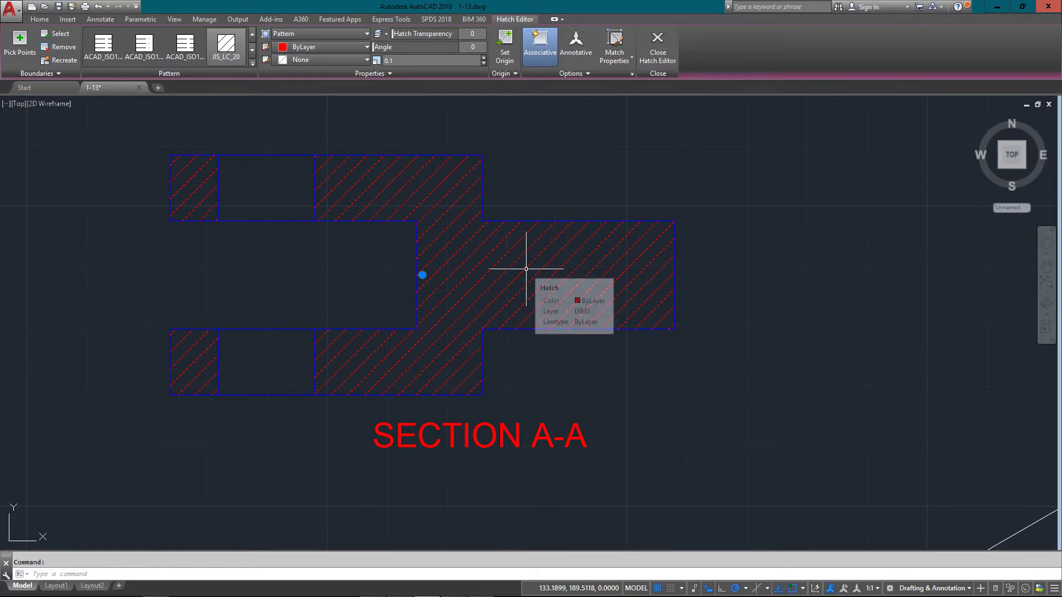
{"action": "key", "text": "Escape"}
{"action": "key", "text": "Escape"}
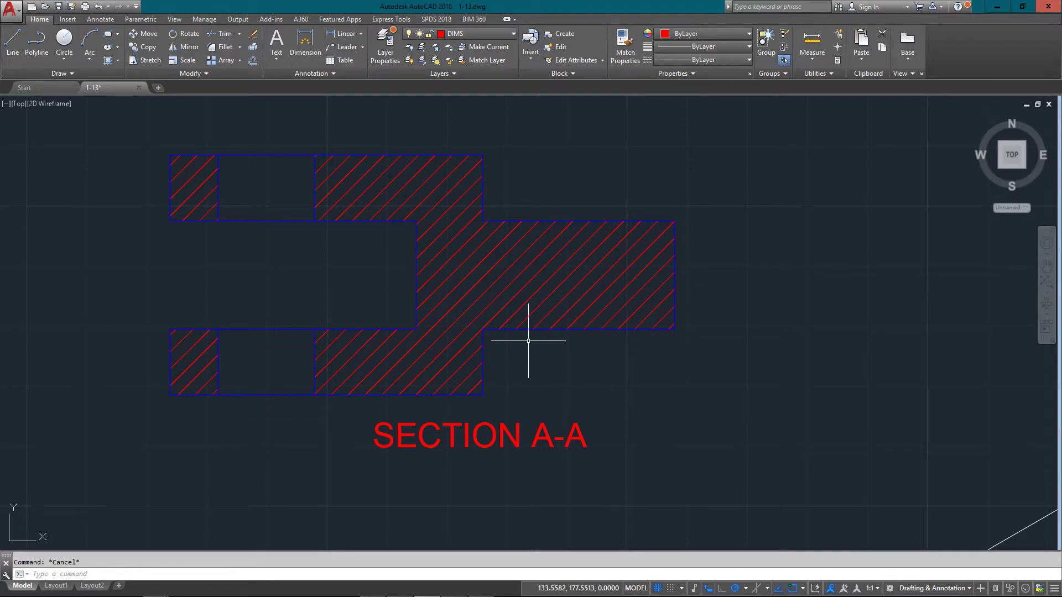
{"action": "scroll", "coordinate": [528, 340], "scroll_direction": "down", "scroll_amount": 8}
{"action": "scroll", "coordinate": [564, 413], "scroll_direction": "up", "scroll_amount": 2}
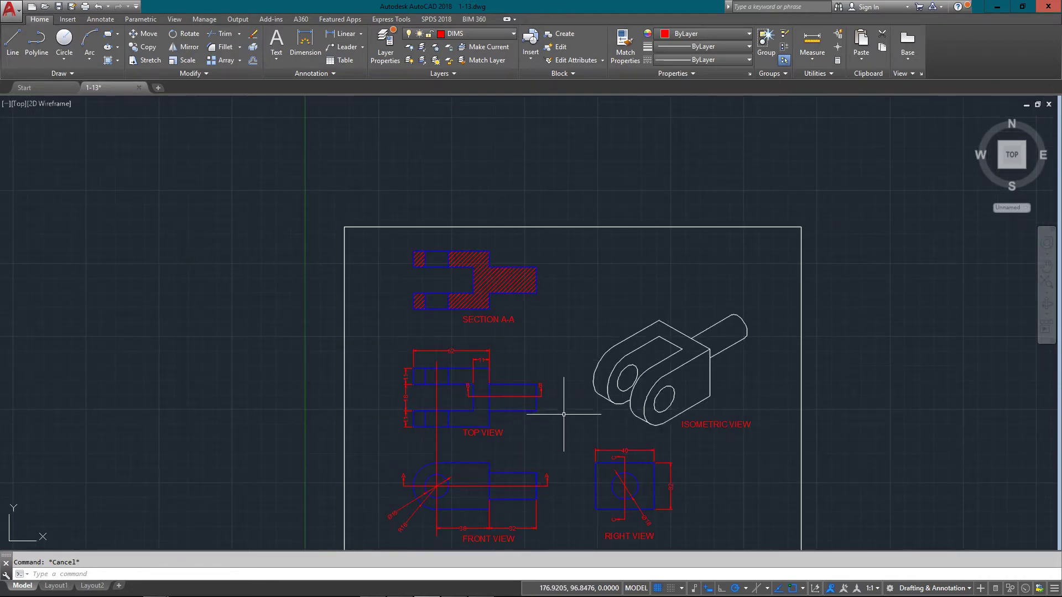
{"action": "scroll", "coordinate": [391, 426], "scroll_direction": "up", "scroll_amount": 6}
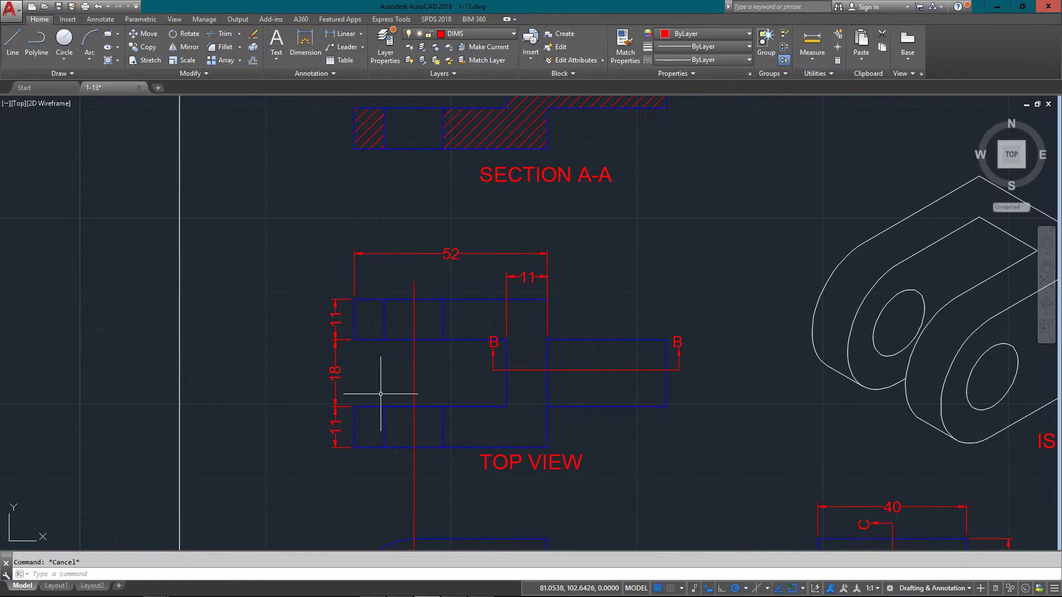
{"action": "middle_click_drag", "start_coordinate": [449, 372], "coordinate": [349, 344]}
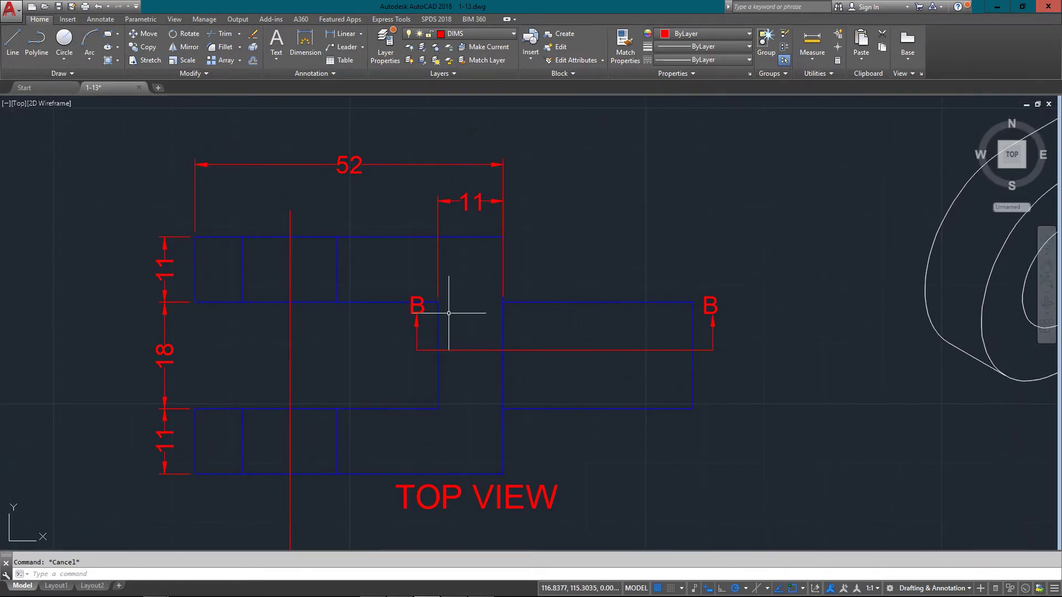
{"action": "middle_click_drag", "start_coordinate": [491, 314], "coordinate": [486, 317]}
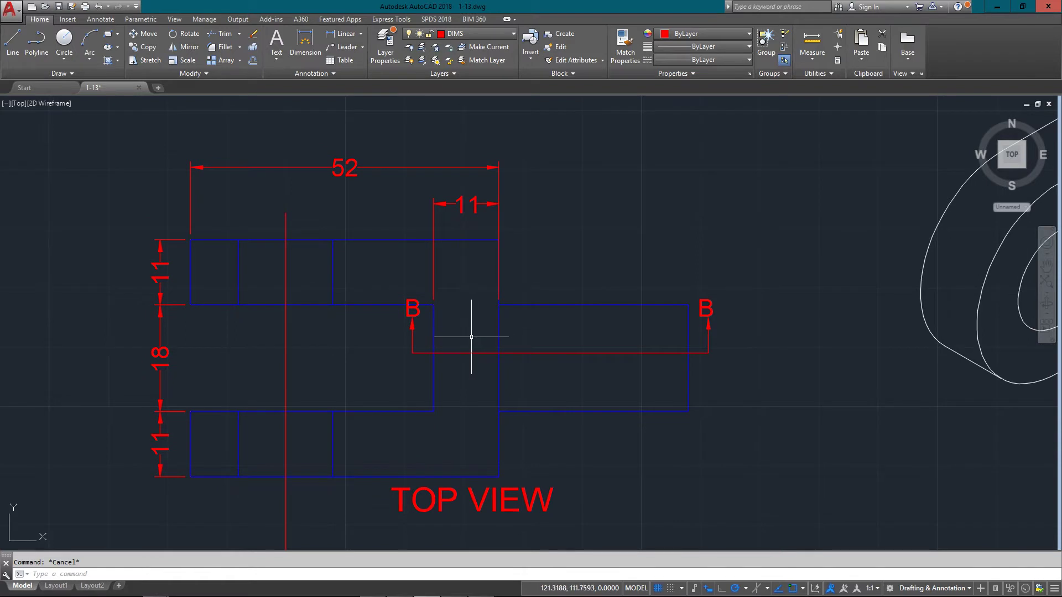
{"action": "scroll", "coordinate": [503, 339], "scroll_direction": "up", "scroll_amount": 2}
{"action": "mouse_move", "coordinate": [504, 340]}
{"action": "middle_mouse_down"}
{"action": "mouse_move", "coordinate": [464, 349]}
{"action": "mouse_move", "coordinate": [494, 296]}
{"action": "mouse_move", "coordinate": [502, 303]}
{"action": "middle_mouse_up"}
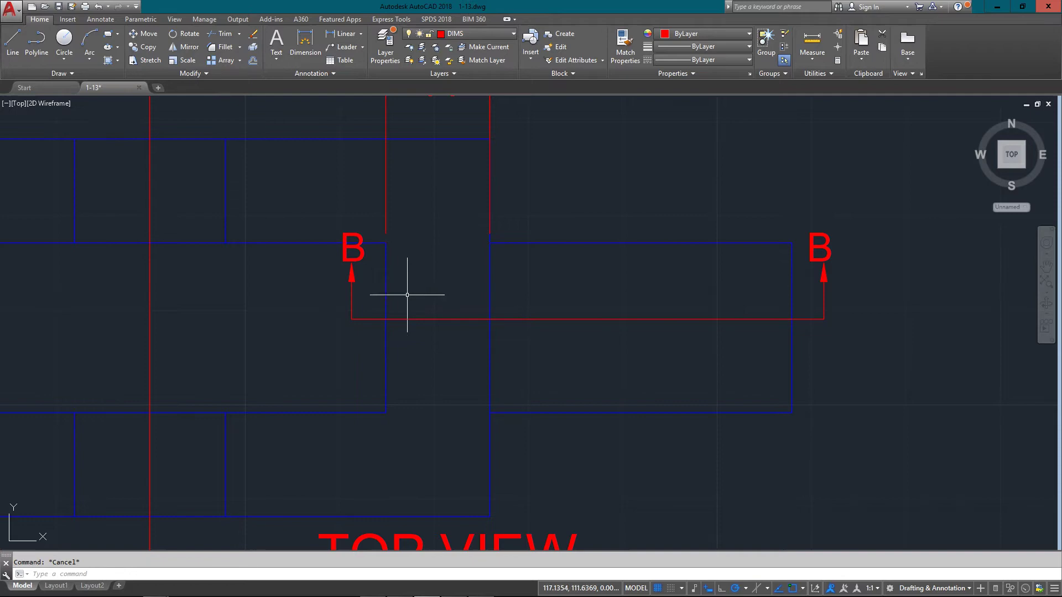
{"action": "scroll", "coordinate": [410, 295], "scroll_direction": "down", "scroll_amount": 4}
{"action": "mouse_move", "coordinate": [424, 354]}
{"action": "middle_mouse_down"}
{"action": "mouse_move", "coordinate": [407, 293]}
{"action": "mouse_move", "coordinate": [417, 237]}
{"action": "middle_mouse_up"}
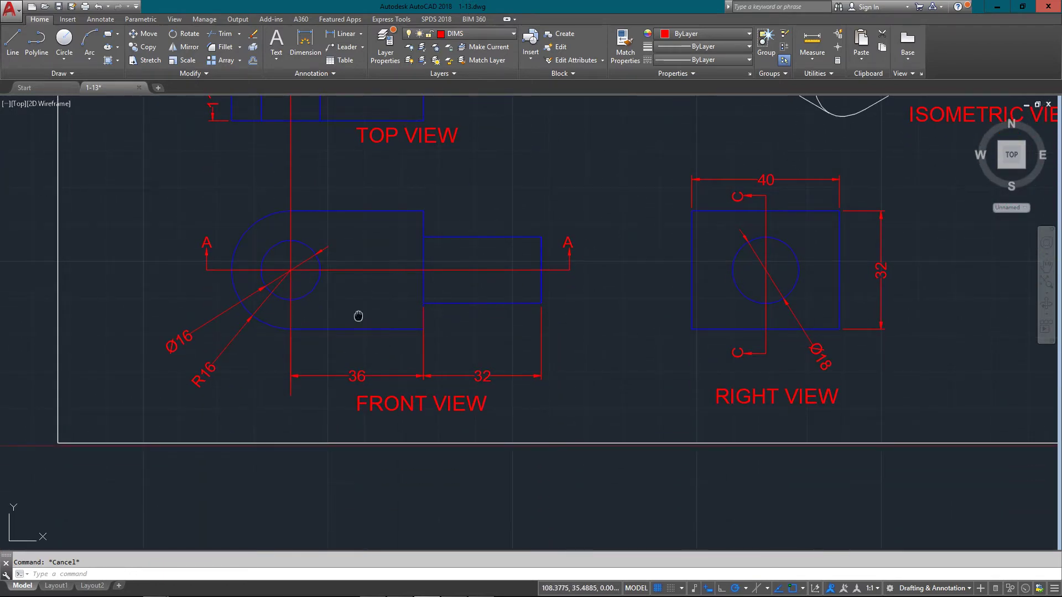
{"action": "middle_click_drag", "start_coordinate": [356, 315], "coordinate": [410, 248]}
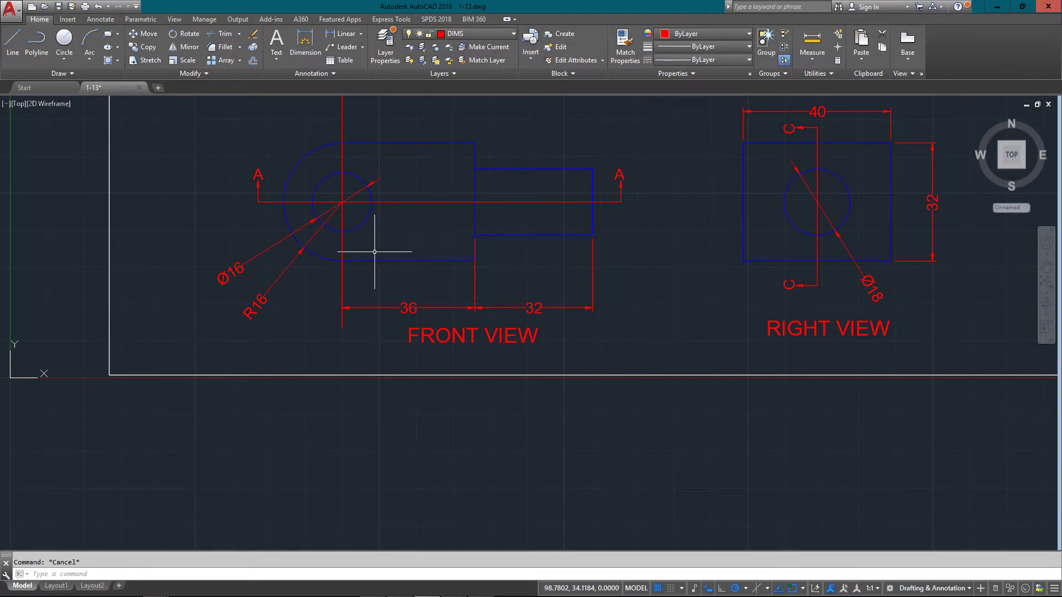
Copy the front view outline with CO to a spot below the drawing sheet
{"action": "middle_click_drag", "start_coordinate": [306, 184], "coordinate": [321, 297]}
{"action": "type", "text": "co"}
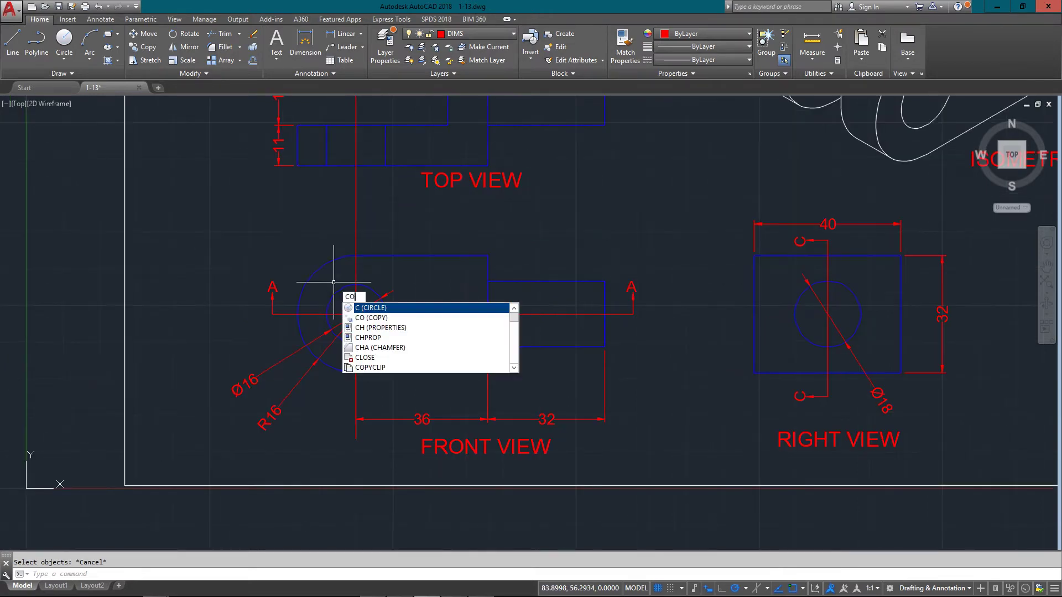
{"action": "key", "text": "Return"}
{"action": "left_click", "coordinate": [279, 228]}
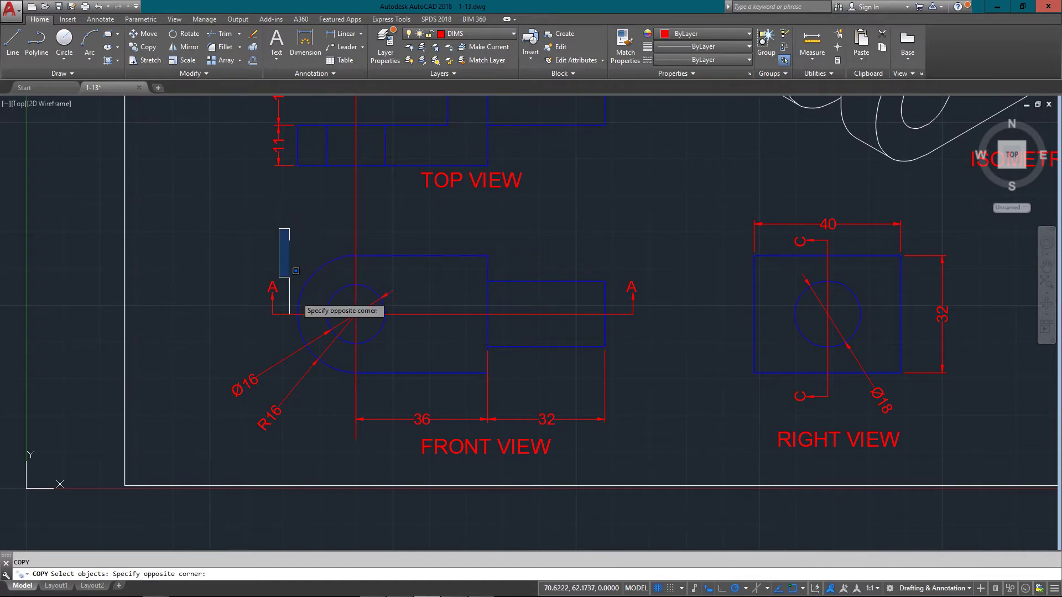
{"action": "left_click", "coordinate": [615, 387]}
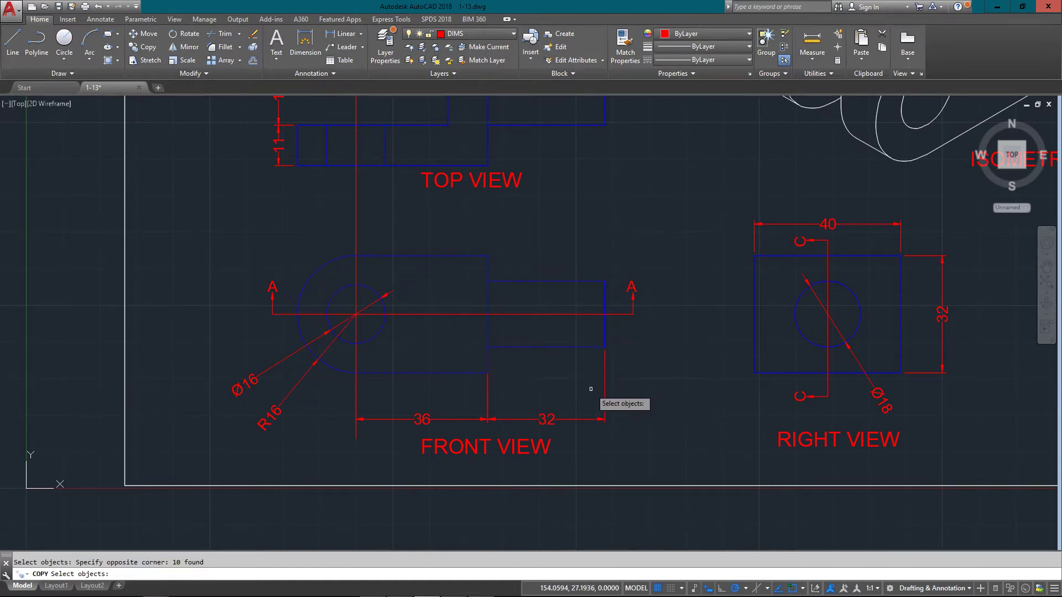
{"action": "key", "text": "Return"}
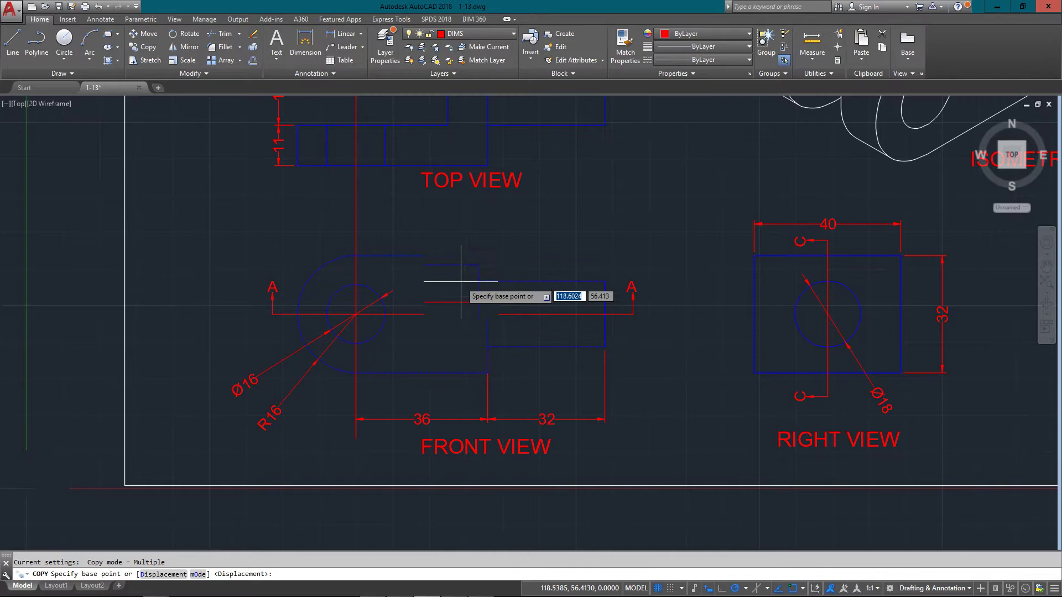
{"action": "scroll", "coordinate": [455, 297], "scroll_direction": "down", "scroll_amount": 5}
{"action": "scroll", "coordinate": [459, 282], "scroll_direction": "up", "scroll_amount": 2}
{"action": "left_click", "coordinate": [459, 281]}
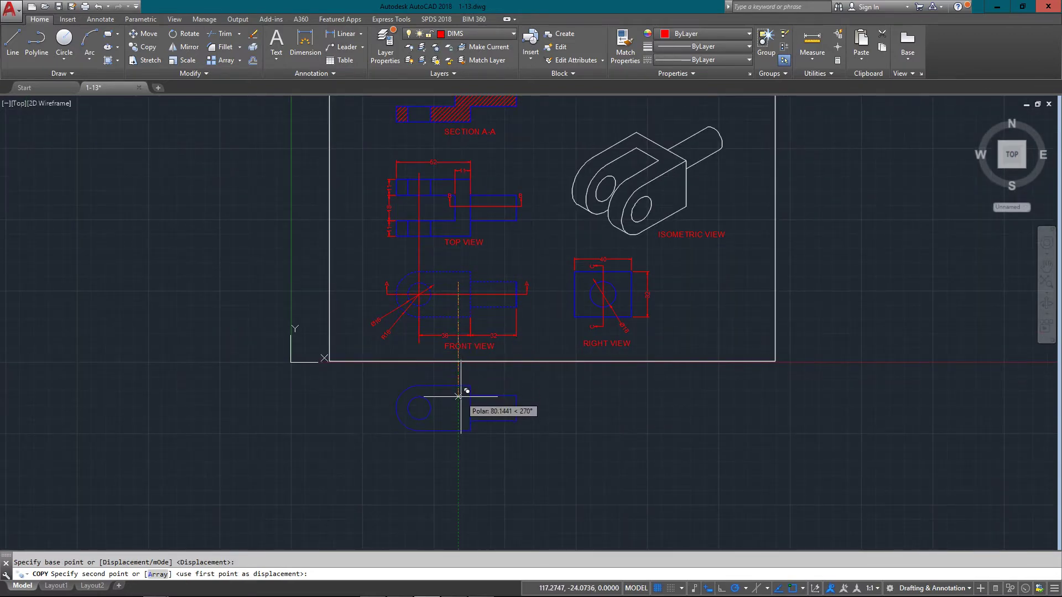
{"action": "left_click", "coordinate": [458, 397]}
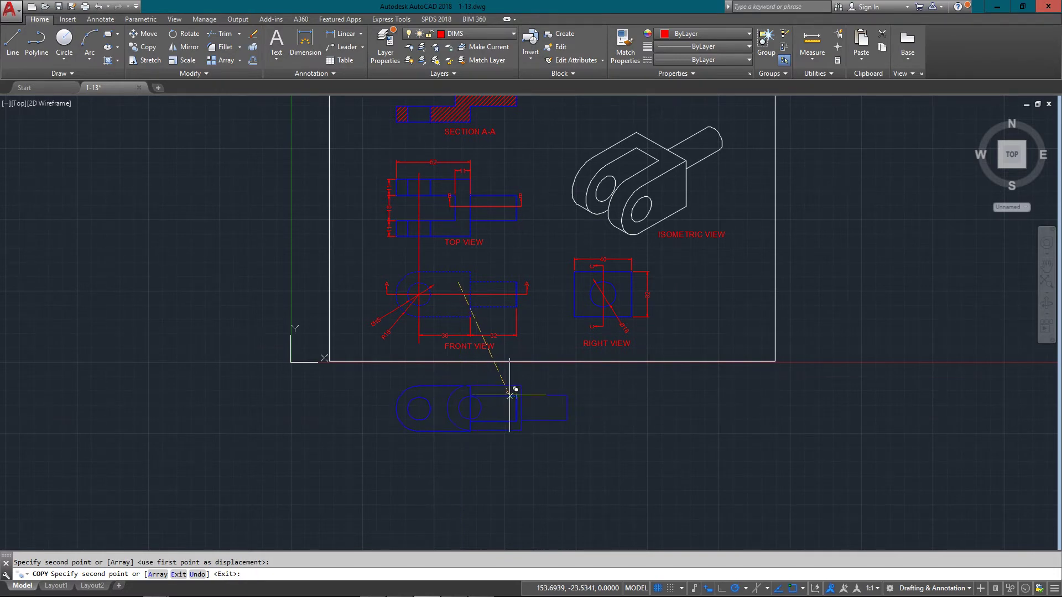
{"action": "key", "text": "Escape"}
Crossing-select the lines on the right part of the front view
{"action": "scroll", "coordinate": [525, 387], "scroll_direction": "up", "scroll_amount": 2}
{"action": "left_click", "coordinate": [510, 207]}
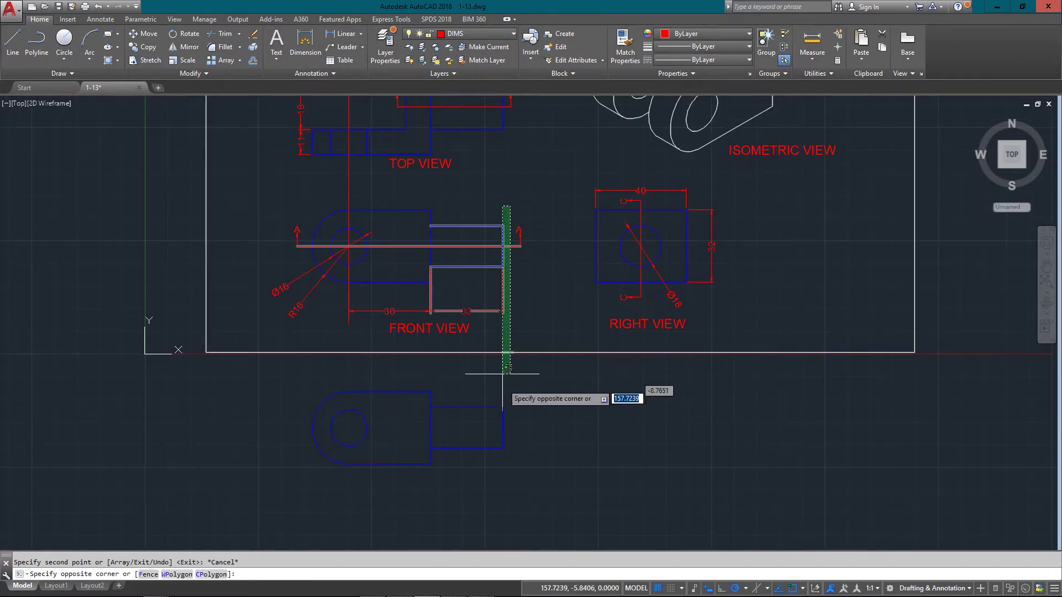
{"action": "left_click", "coordinate": [486, 452]}
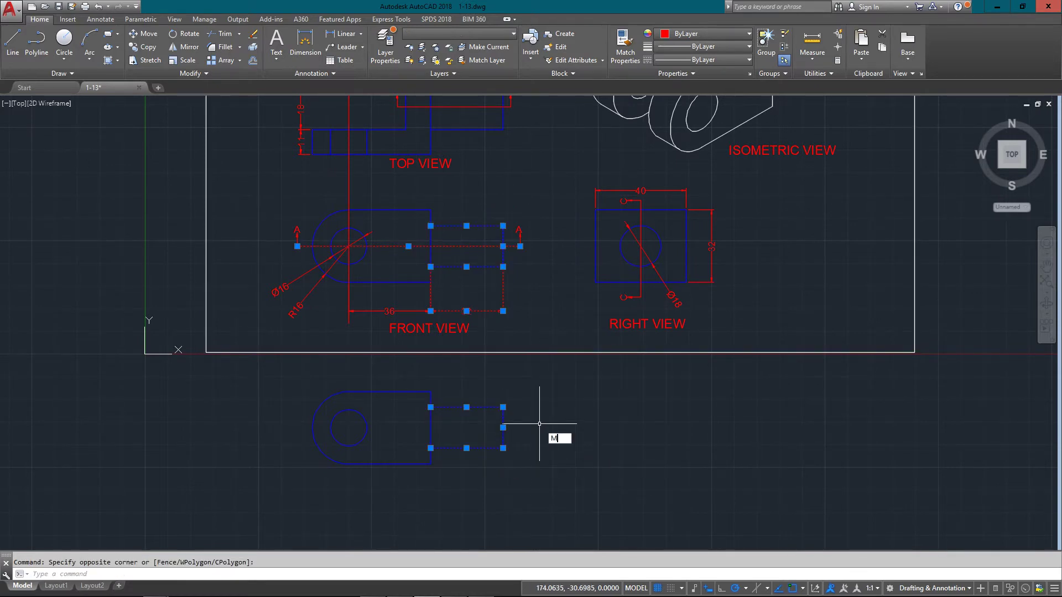
Try moving the selected lines left, undo it, then frame the top view with the copy
{"action": "type", "text": "M"}
{"action": "key", "text": "Return"}
{"action": "left_click", "coordinate": [563, 421]}
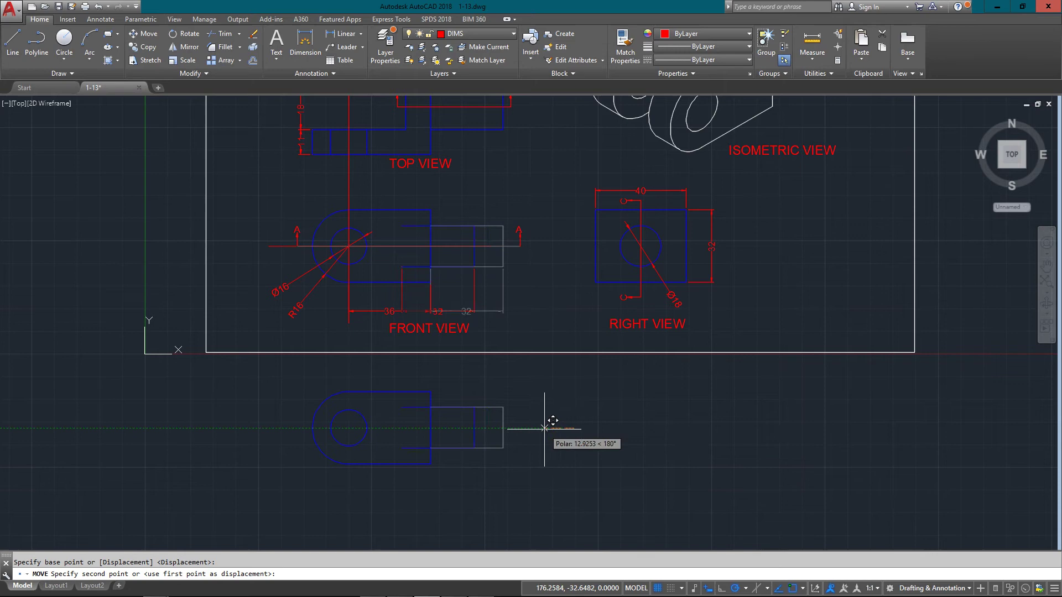
{"action": "left_click", "coordinate": [544, 428]}
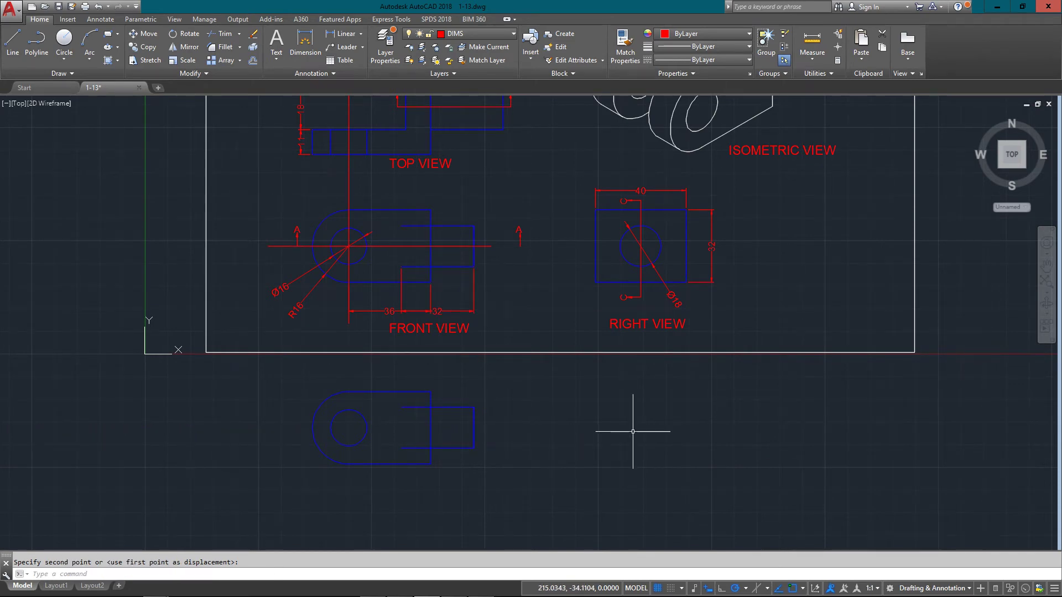
{"action": "key", "text": "ctrl+z"}
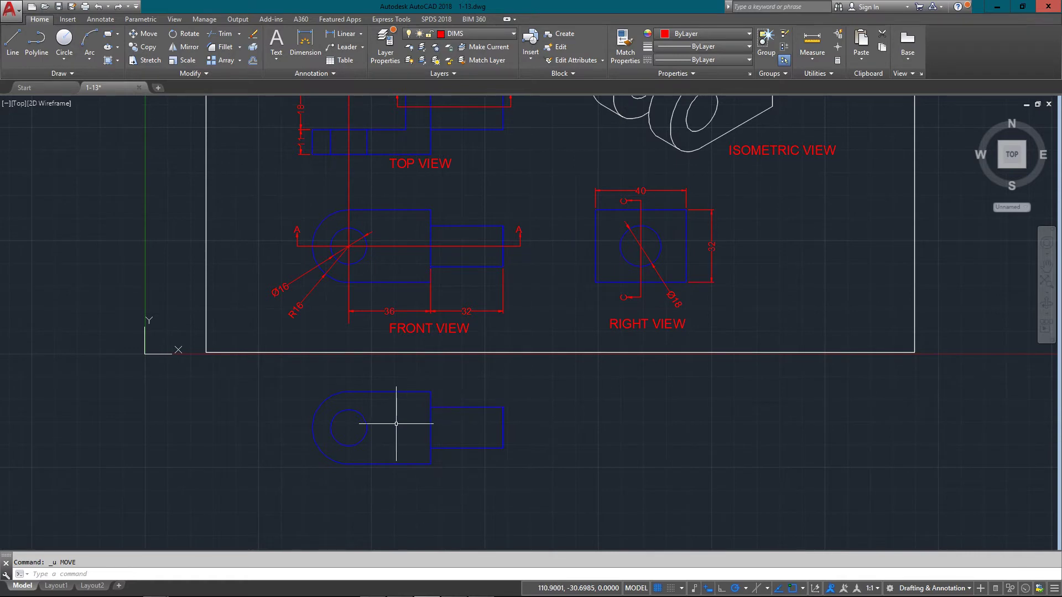
{"action": "mouse_move", "coordinate": [429, 157]}
{"action": "middle_mouse_down"}
{"action": "mouse_move", "coordinate": [445, 221]}
{"action": "mouse_move", "coordinate": [442, 203]}
{"action": "mouse_move", "coordinate": [427, 209]}
{"action": "middle_mouse_up"}
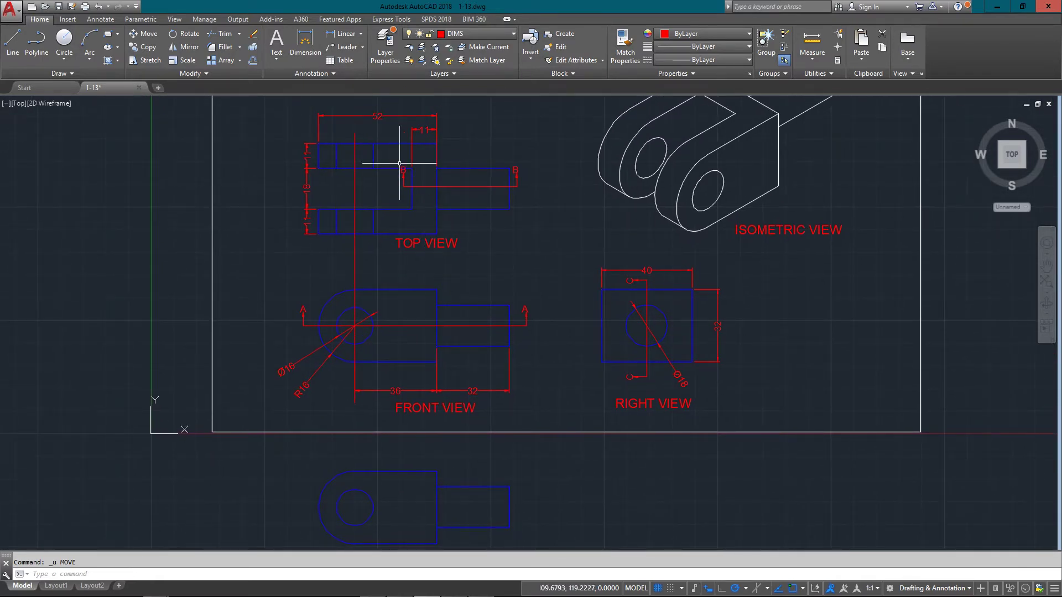
{"action": "middle_click_drag", "start_coordinate": [373, 237], "coordinate": [367, 211]}
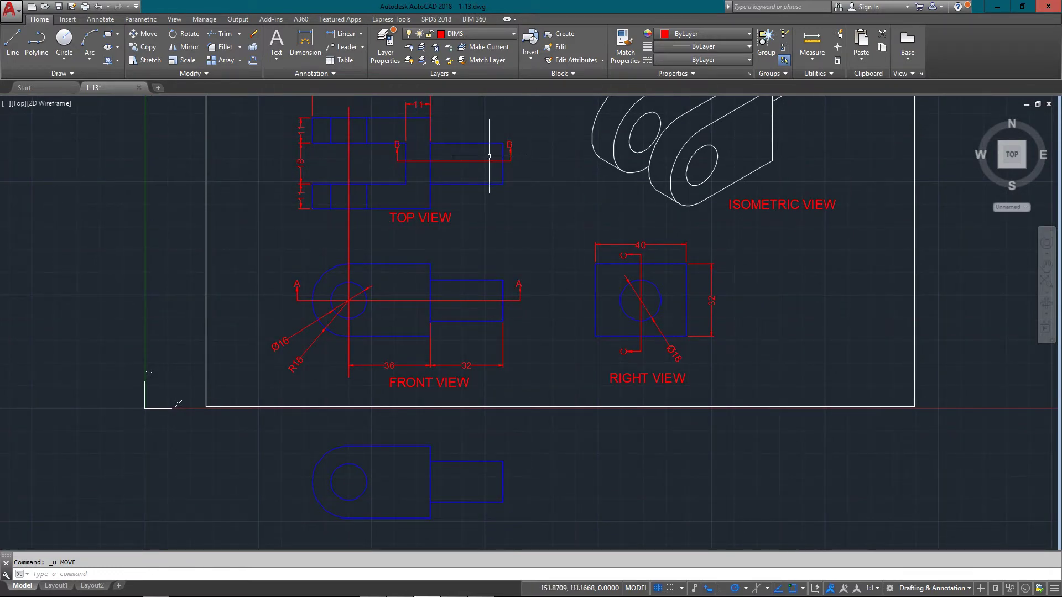
Draw a vertical line down from the top view's step edge and trim it at the outline
{"action": "key", "text": "Return"}
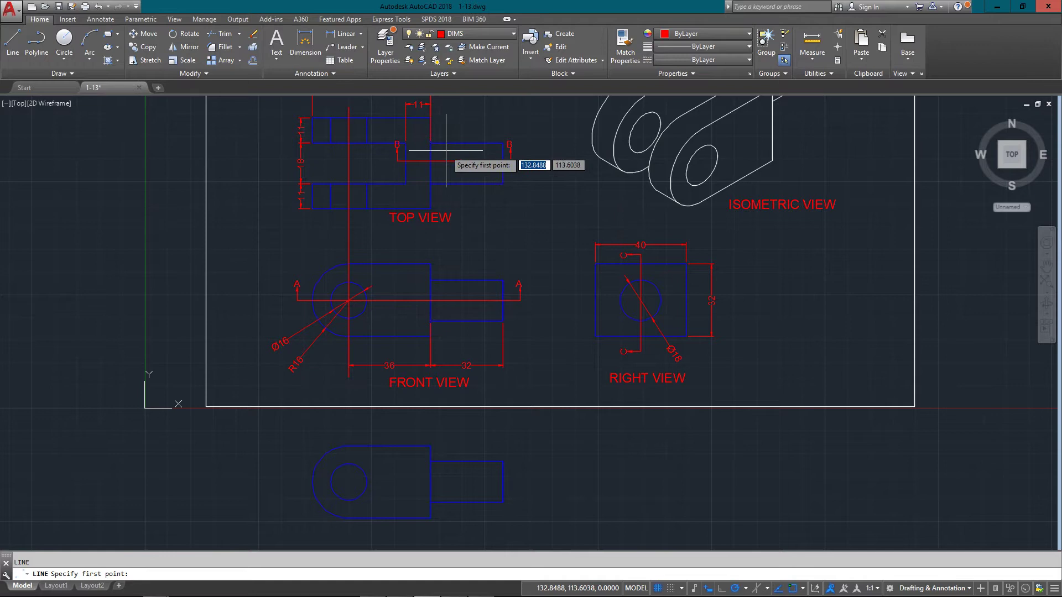
{"action": "left_click", "coordinate": [405, 183]}
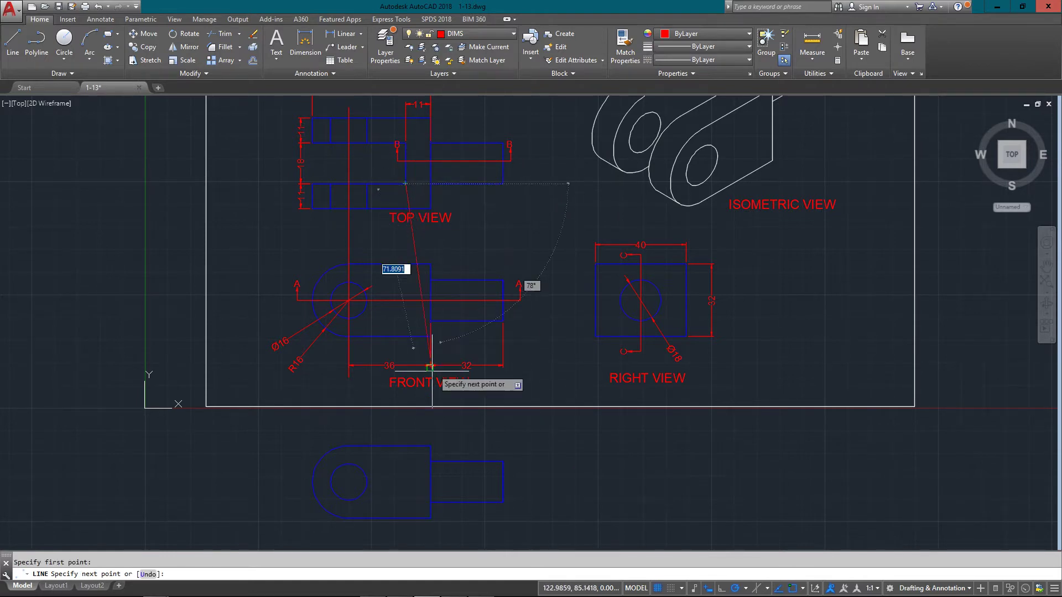
{"action": "left_click", "coordinate": [405, 518]}
{"action": "key", "text": "Escape"}
{"action": "type", "text": "TR"}
{"action": "key", "text": "Return"}
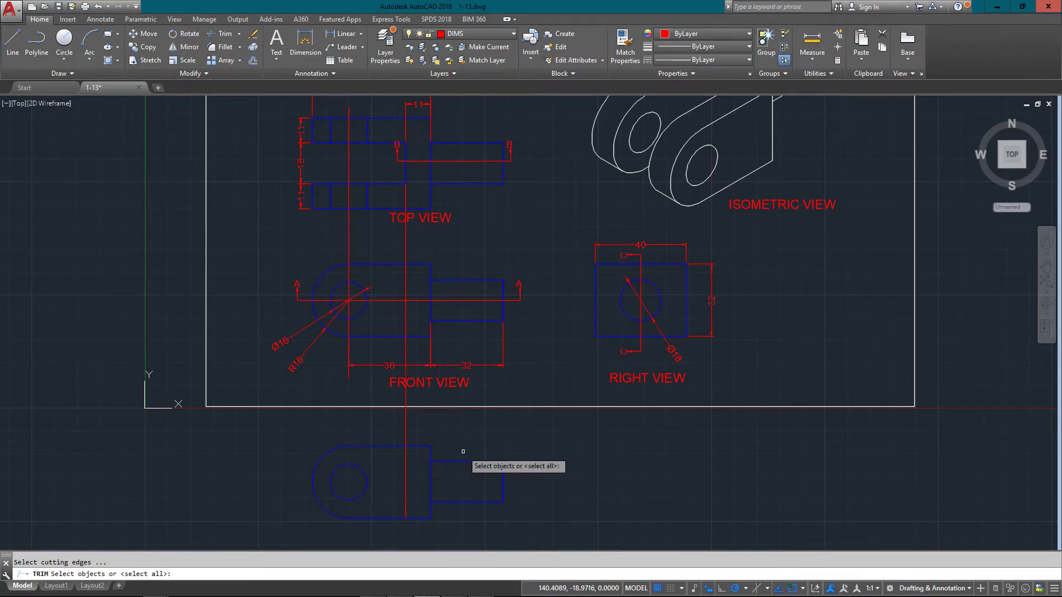
{"action": "left_click", "coordinate": [415, 446]}
{"action": "key", "text": "Return"}
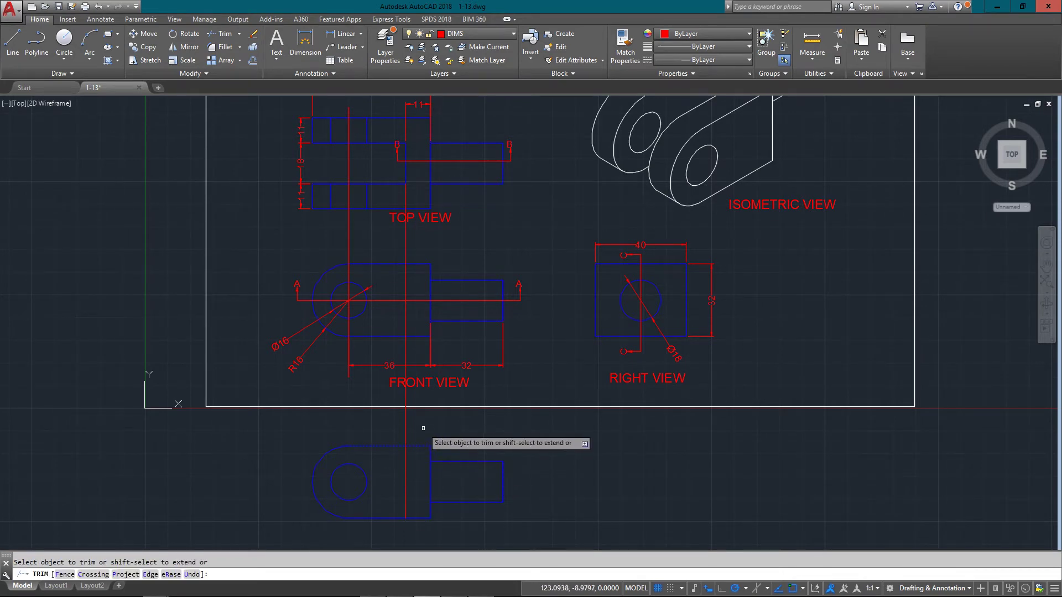
{"action": "left_click", "coordinate": [405, 426]}
{"action": "key", "text": "Escape"}
Match the new line's properties to the blue outline
{"action": "type", "text": "M"}
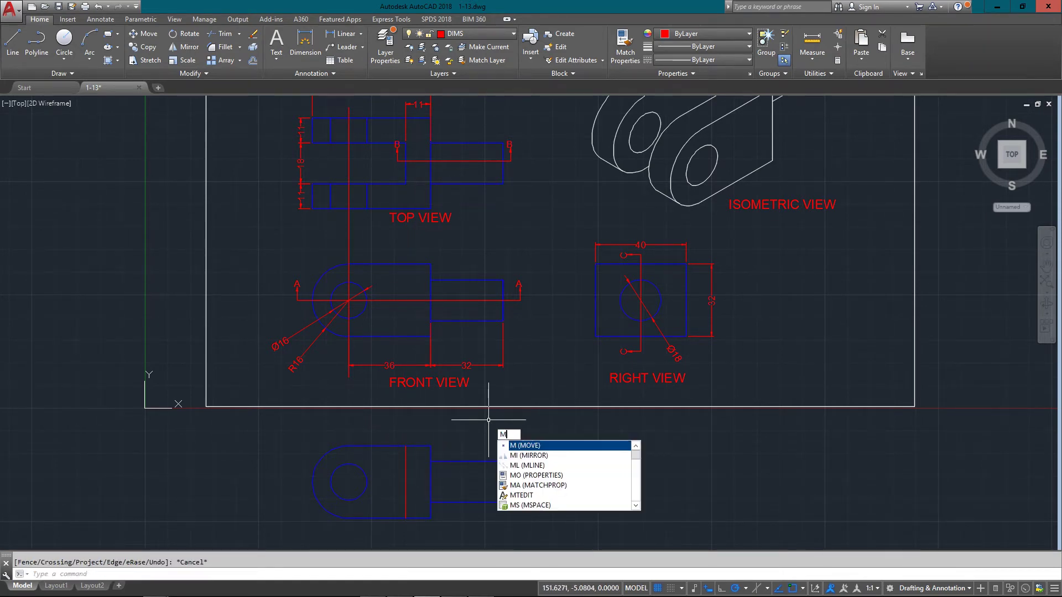
{"action": "type", "text": "A"}
{"action": "key", "text": "Return"}
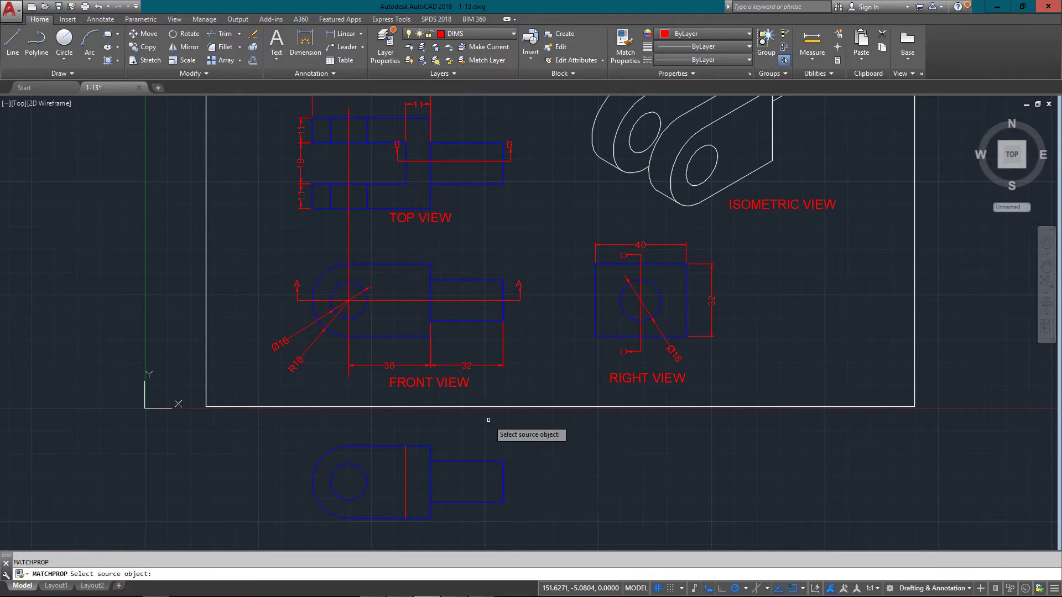
{"action": "left_click", "coordinate": [429, 481]}
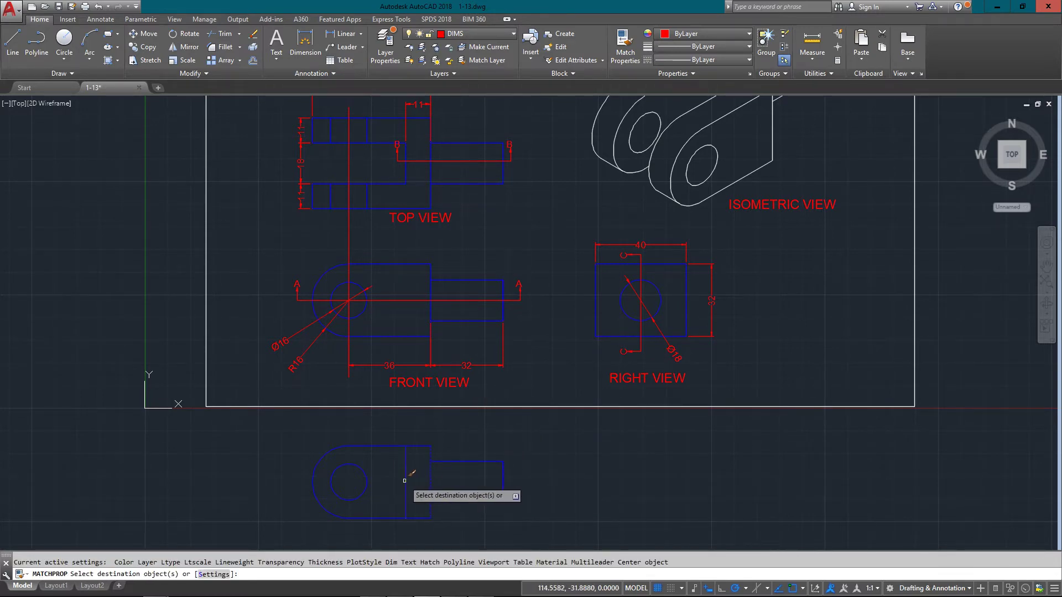
{"action": "key", "text": "Escape"}
Trim away the old inner boundary segment inside the copied outline
{"action": "type", "text": "tr"}
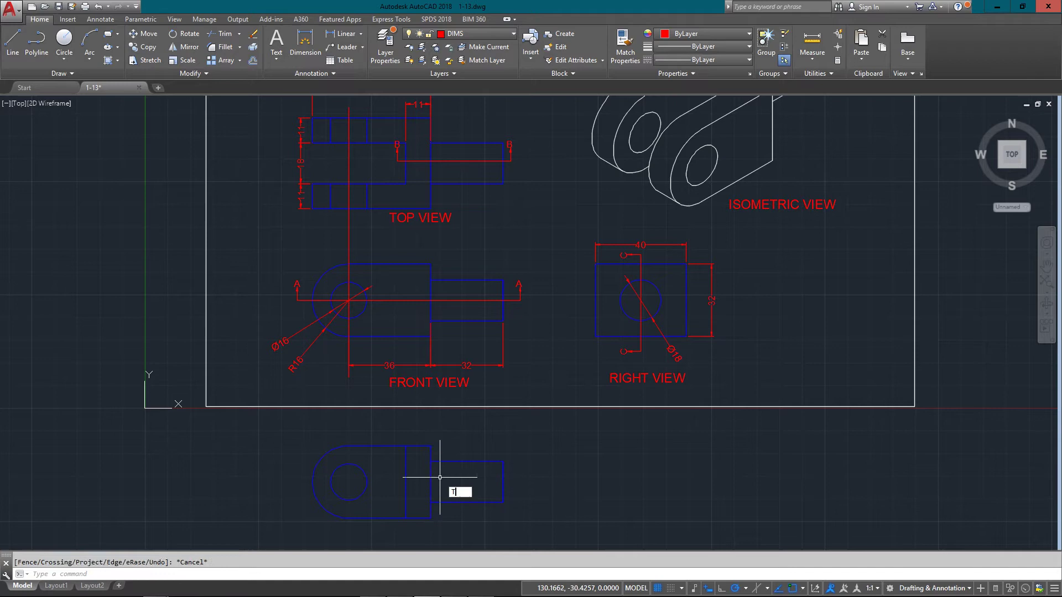
{"action": "key", "text": "Return"}
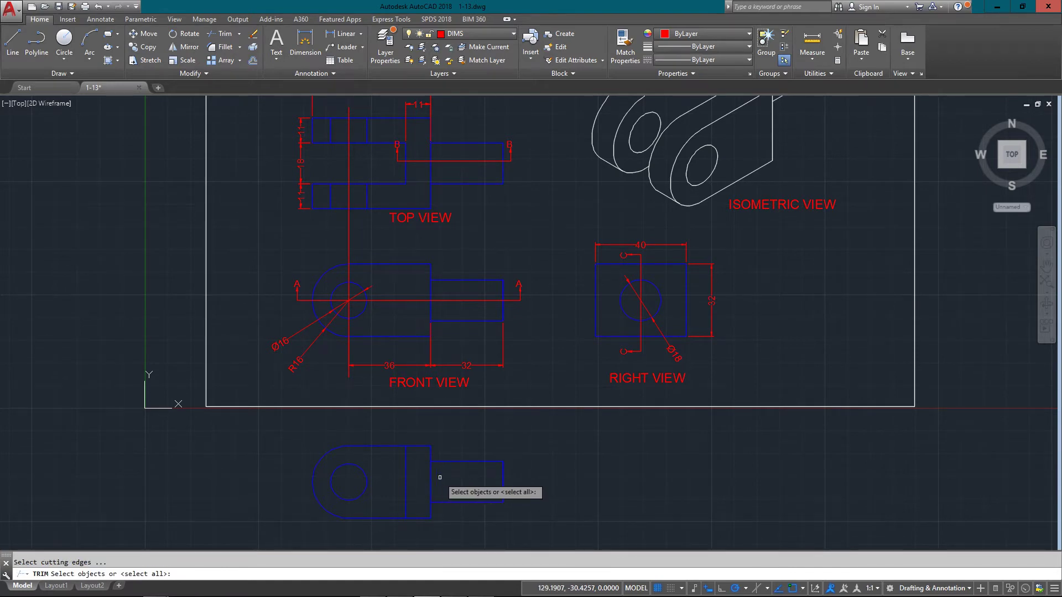
{"action": "key", "text": "Return"}
{"action": "left_click", "coordinate": [431, 480]}
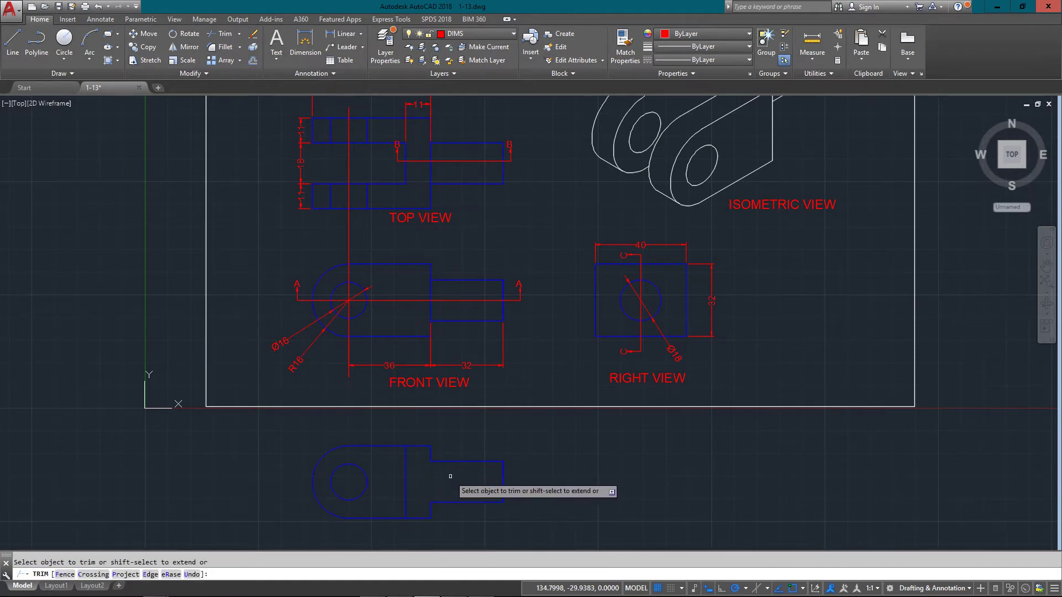
{"action": "key", "text": "Escape"}
{"action": "scroll", "coordinate": [451, 476], "scroll_direction": "up", "scroll_amount": 2}
{"action": "scroll", "coordinate": [450, 475], "scroll_direction": "down", "scroll_amount": 2}
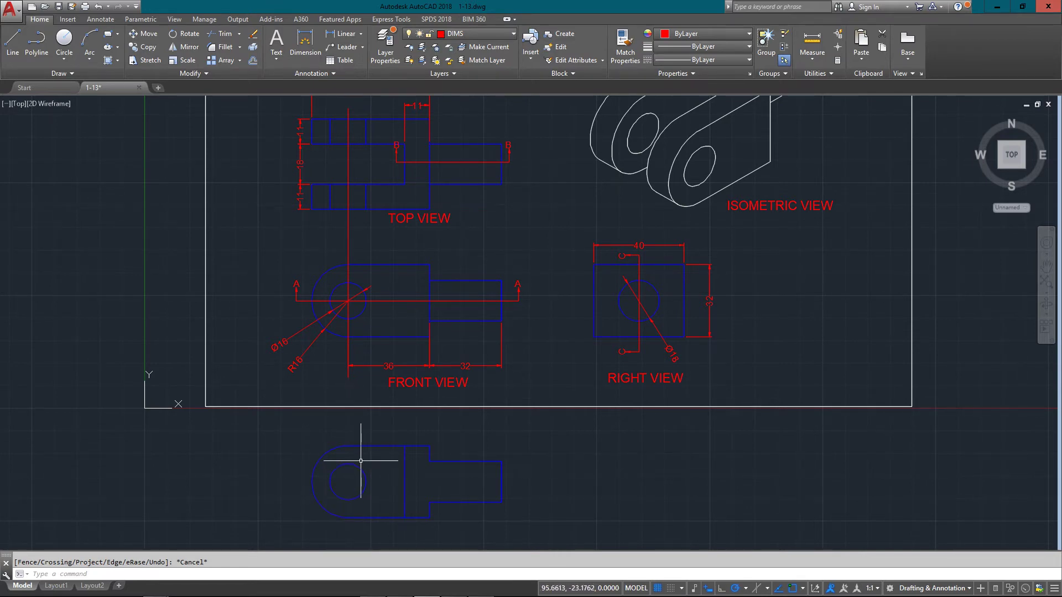
Hatch the region right of the section edge at scale 0.4, keeping type Pattern
{"action": "type", "text": "HATCH"}
{"action": "key", "text": "Return"}
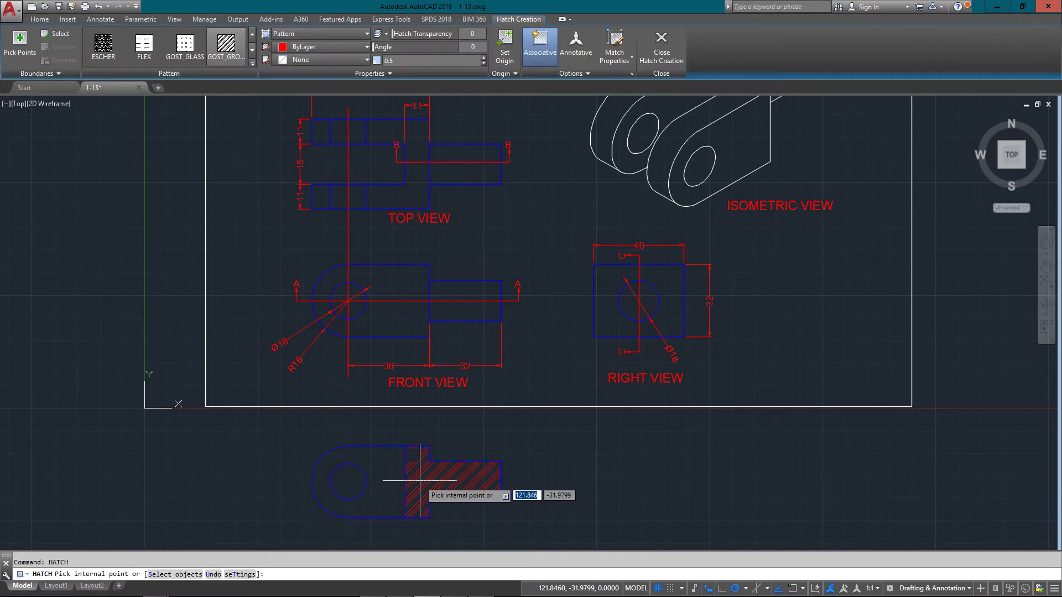
{"action": "left_click", "coordinate": [420, 480]}
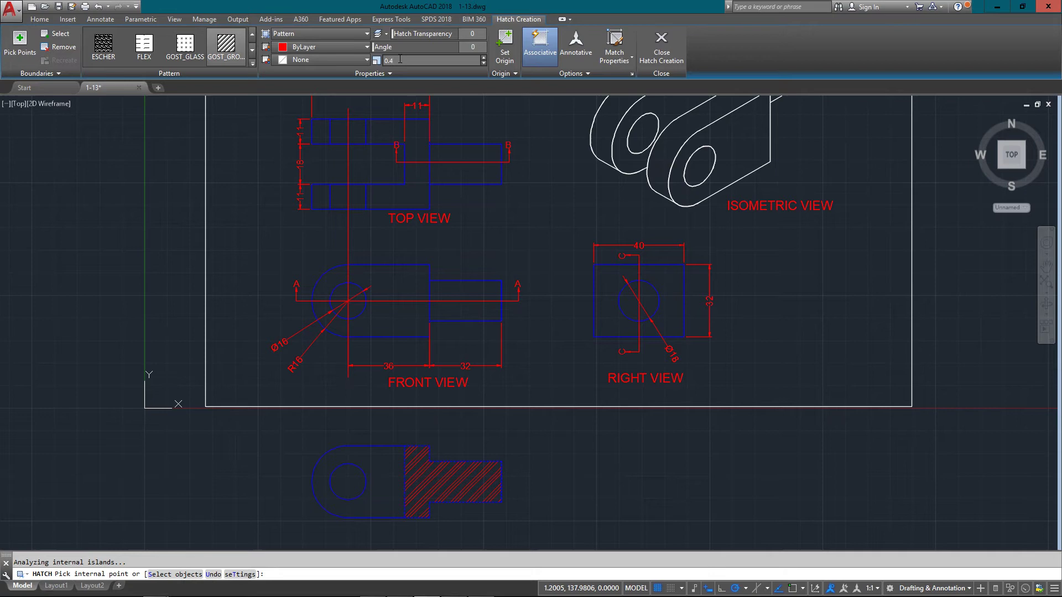
{"action": "key", "text": "Return"}
{"action": "left_click", "coordinate": [331, 34]}
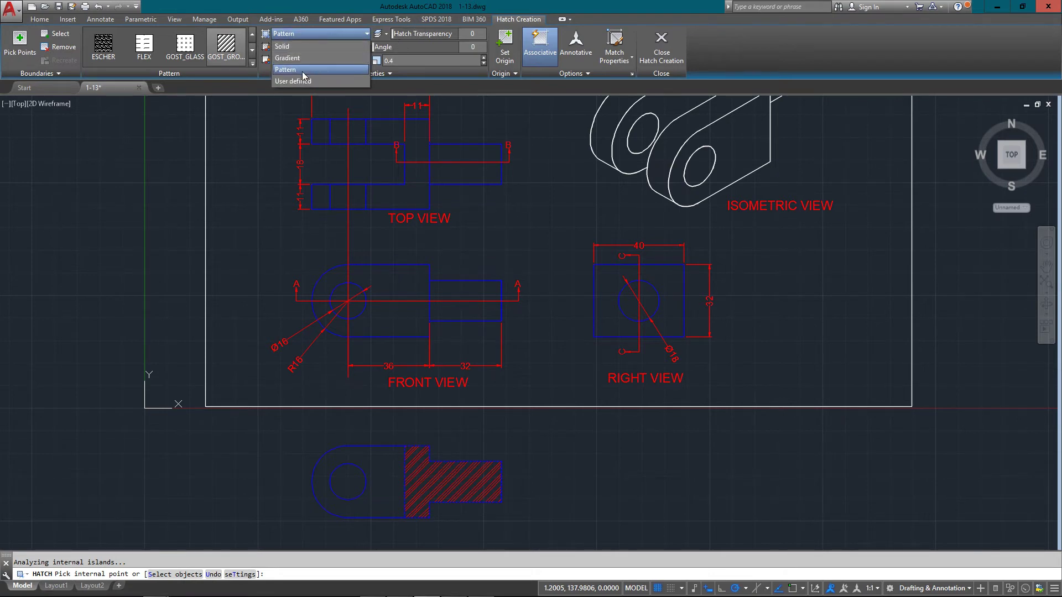
{"action": "left_click", "coordinate": [298, 68]}
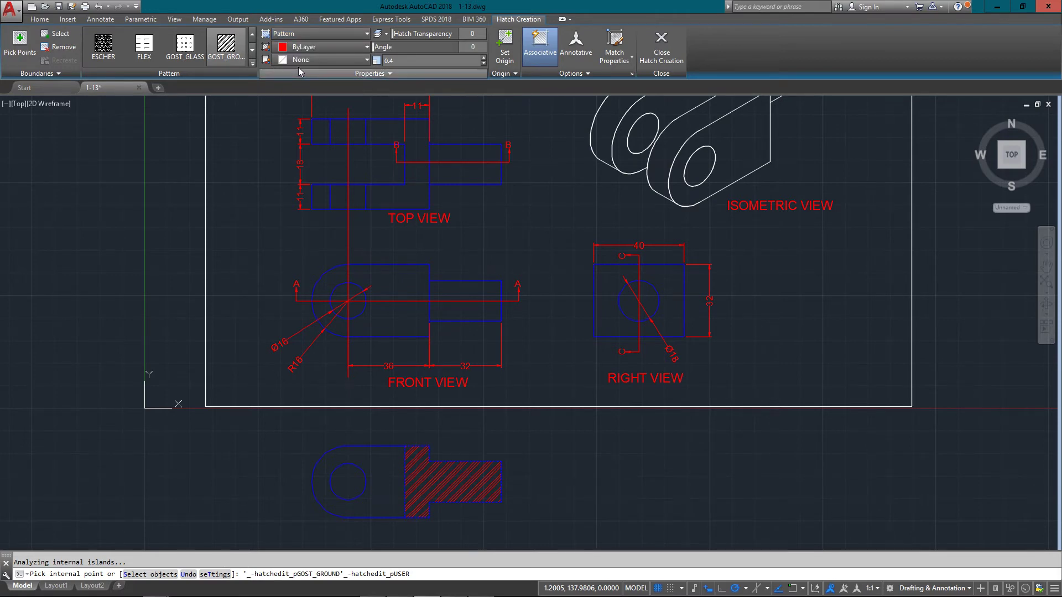
Browse the hatch pattern gallery and settle on the JIS_LC_8 diagonal pattern
{"action": "left_click", "coordinate": [252, 51]}
{"action": "left_click", "coordinate": [253, 51]}
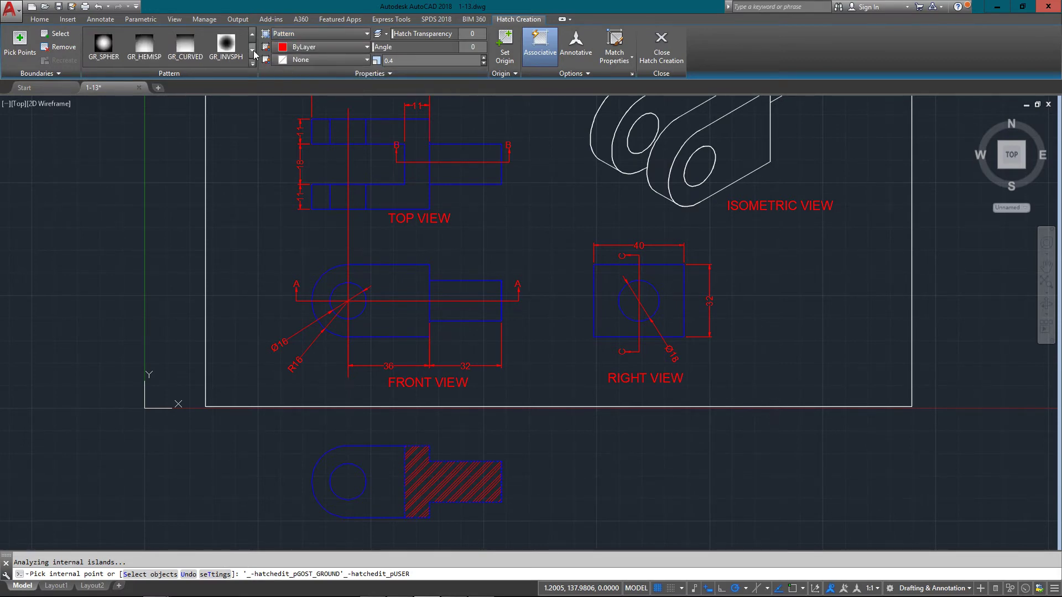
{"action": "left_click", "coordinate": [253, 51]}
{"action": "left_click", "coordinate": [253, 51]}
{"action": "left_click", "coordinate": [226, 49]}
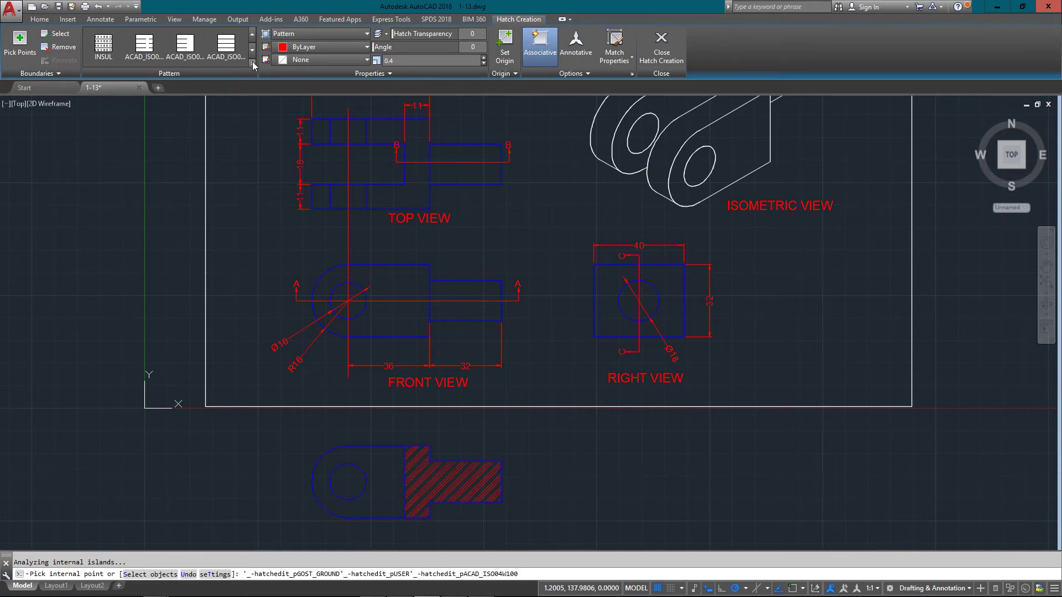
{"action": "left_click", "coordinate": [252, 62]}
{"action": "left_click", "coordinate": [197, 99]}
{"action": "scroll", "coordinate": [197, 105], "scroll_direction": "down", "scroll_amount": 3}
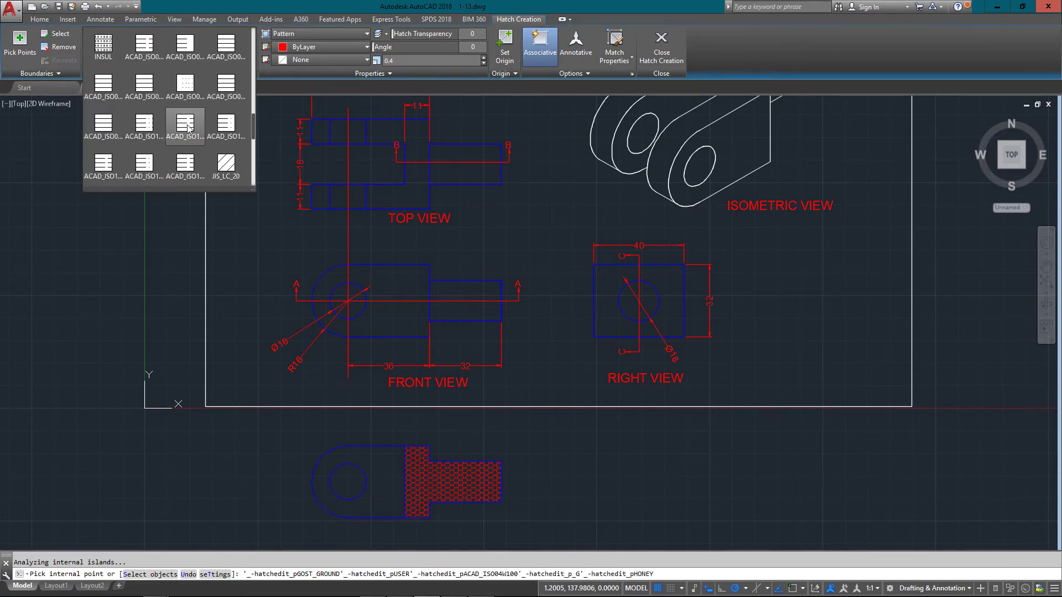
{"action": "left_click", "coordinate": [144, 123]}
{"action": "scroll", "coordinate": [166, 128], "scroll_direction": "down", "scroll_amount": 1}
{"action": "left_click", "coordinate": [226, 125]}
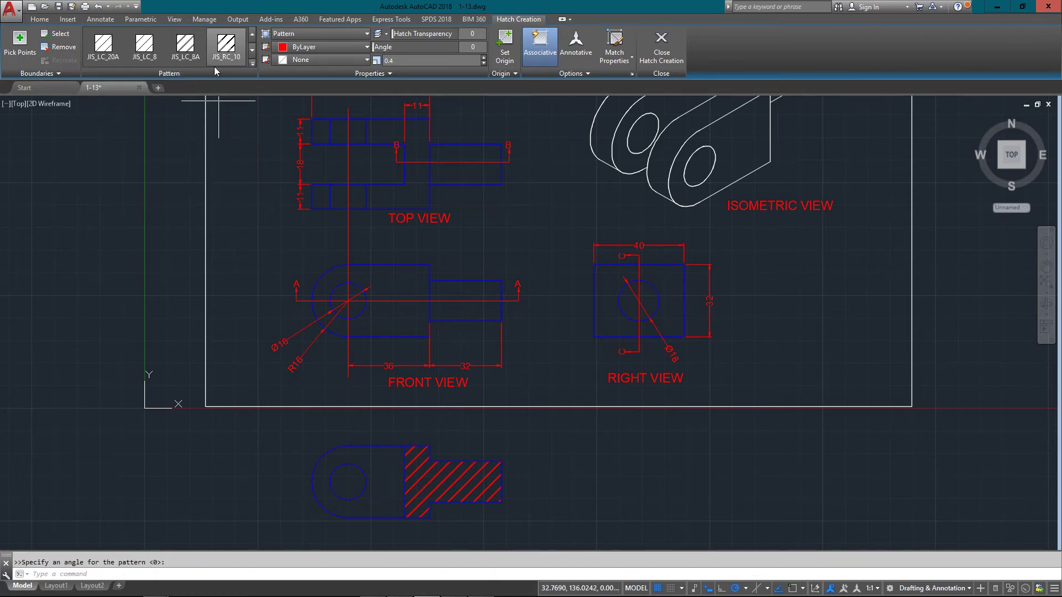
{"action": "left_click", "coordinate": [252, 63]}
{"action": "left_click", "coordinate": [185, 163]}
{"action": "scroll", "coordinate": [177, 160], "scroll_direction": "down", "scroll_amount": 1}
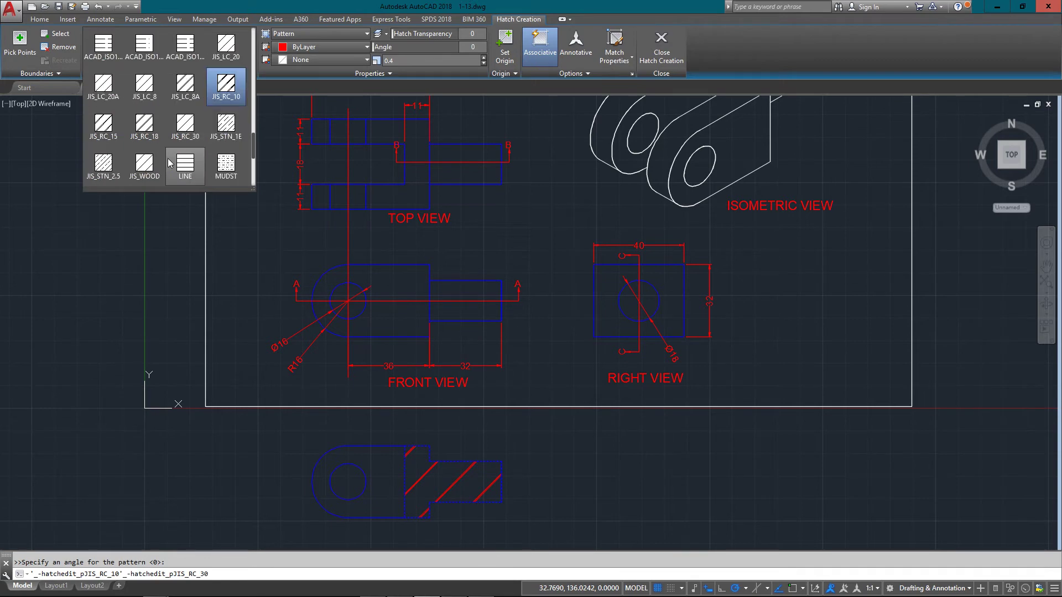
{"action": "left_click", "coordinate": [144, 162]}
{"action": "left_click", "coordinate": [108, 125]}
{"action": "left_click", "coordinate": [155, 91]}
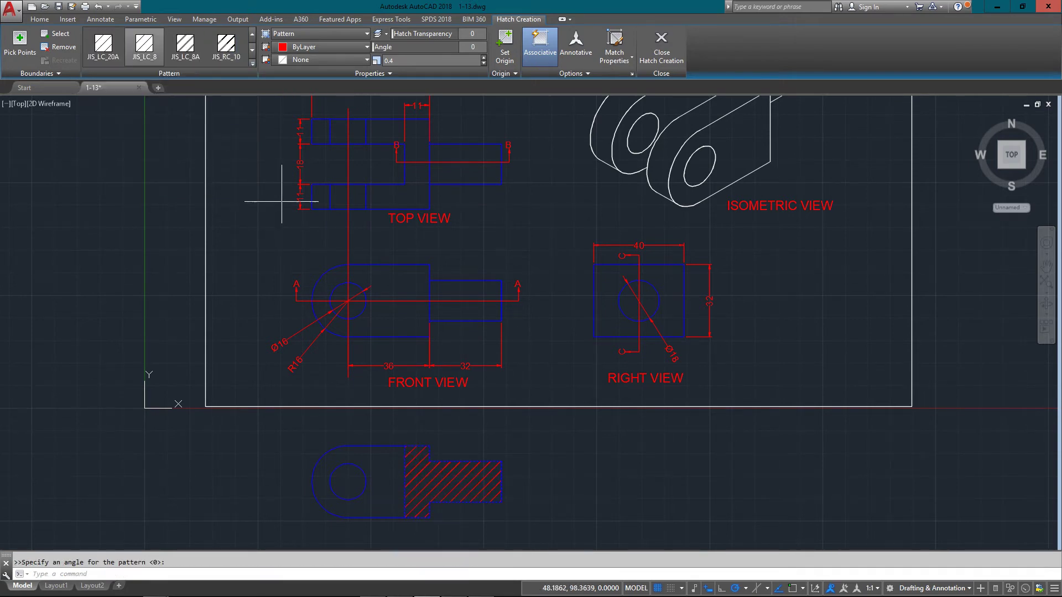
Place the hatch and match its properties to the SECTION A-A hatch
{"action": "key", "text": "Return"}
{"action": "type", "text": "M"}
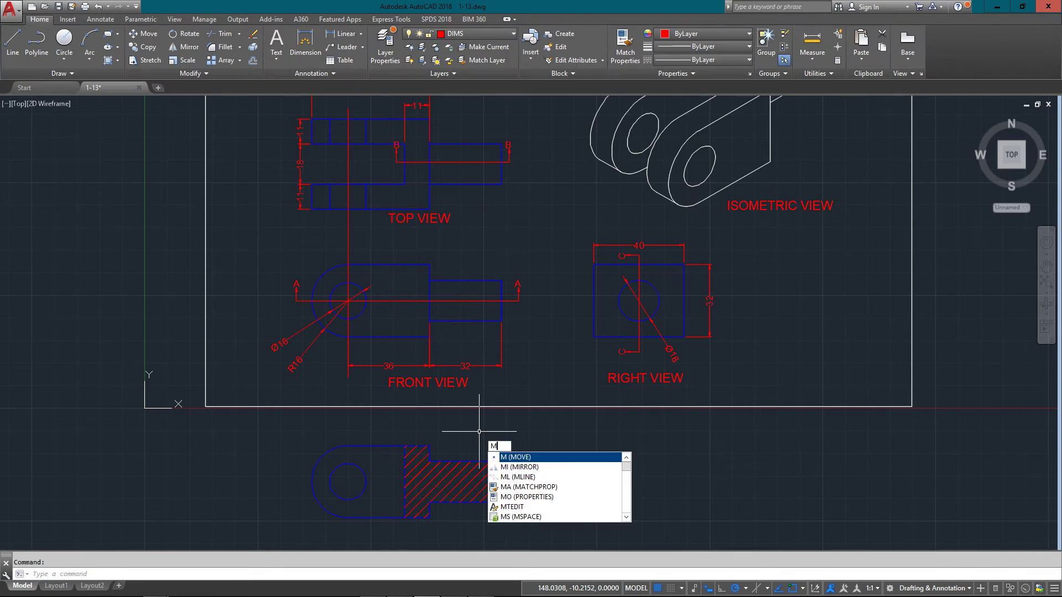
{"action": "type", "text": "A"}
{"action": "key", "text": "Return"}
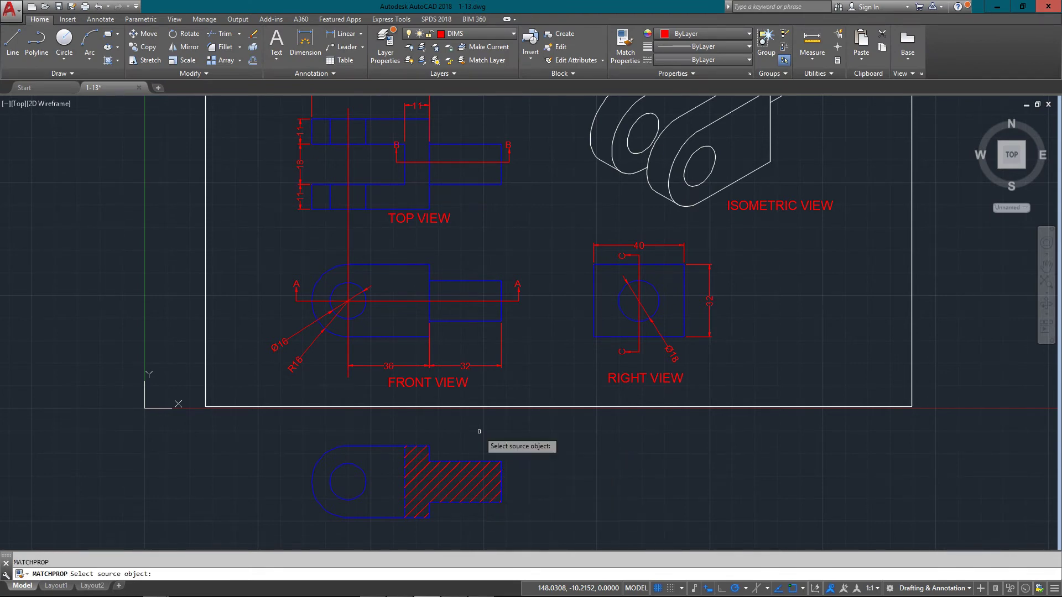
{"action": "scroll", "coordinate": [426, 234], "scroll_direction": "down", "scroll_amount": 3}
{"action": "scroll", "coordinate": [426, 216], "scroll_direction": "up", "scroll_amount": 3}
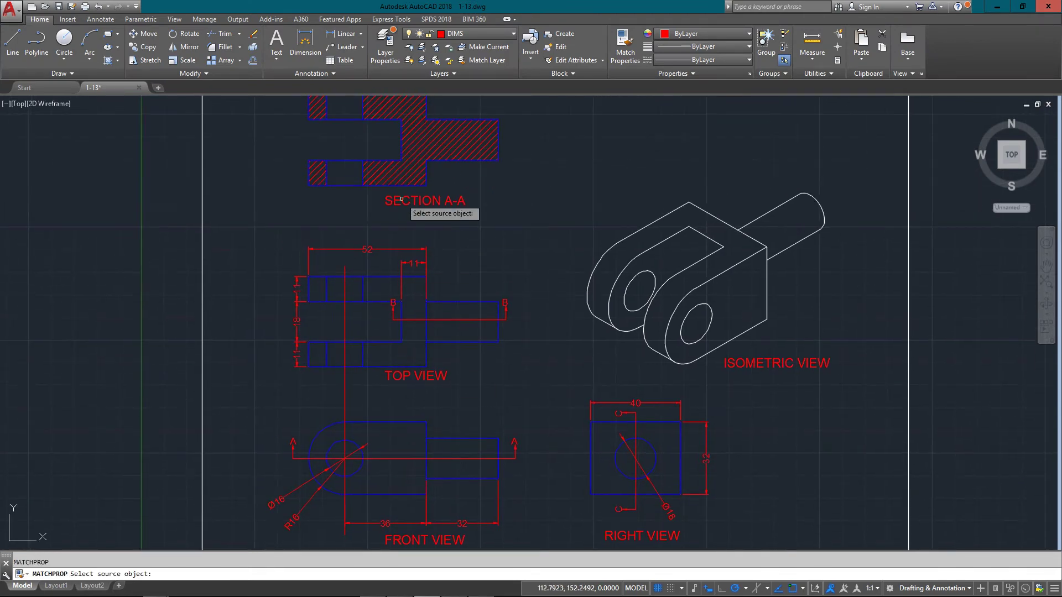
{"action": "left_click", "coordinate": [426, 168]}
{"action": "scroll", "coordinate": [457, 362], "scroll_direction": "down", "scroll_amount": 6}
{"action": "scroll", "coordinate": [426, 310], "scroll_direction": "up", "scroll_amount": 6}
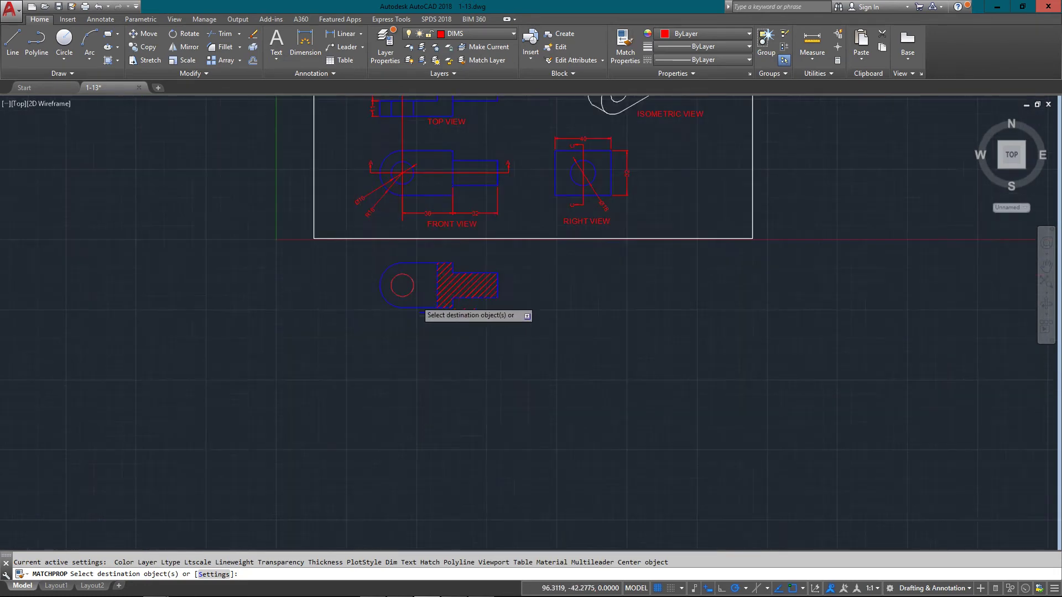
{"action": "left_click", "coordinate": [491, 273]}
{"action": "scroll", "coordinate": [491, 273], "scroll_direction": "up", "scroll_amount": 4}
{"action": "key", "text": "Escape"}
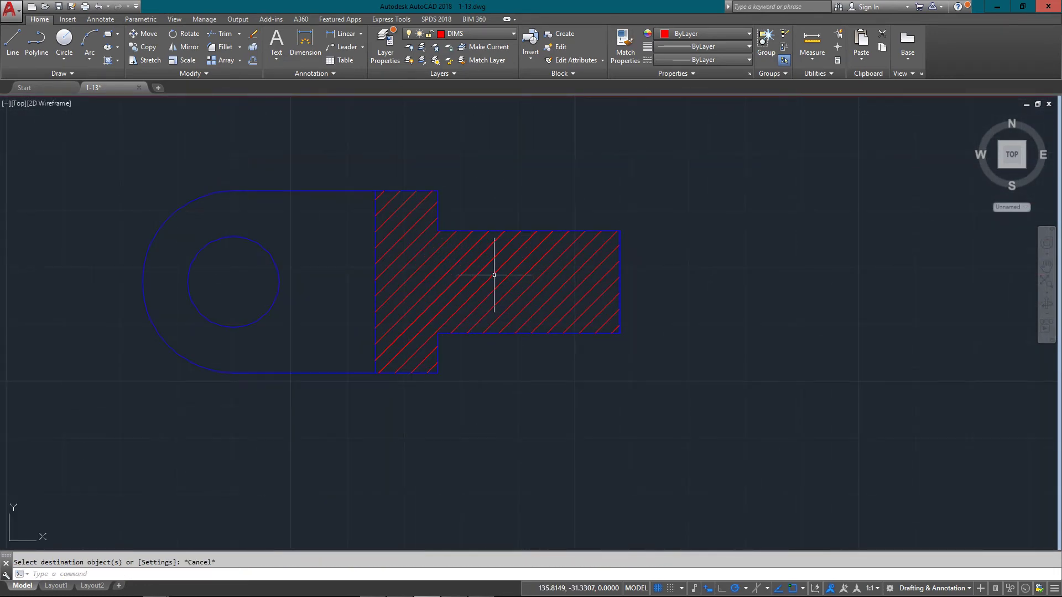
{"action": "scroll", "coordinate": [463, 267], "scroll_direction": "down", "scroll_amount": 4}
{"action": "scroll", "coordinate": [407, 501], "scroll_direction": "up", "scroll_amount": 3}
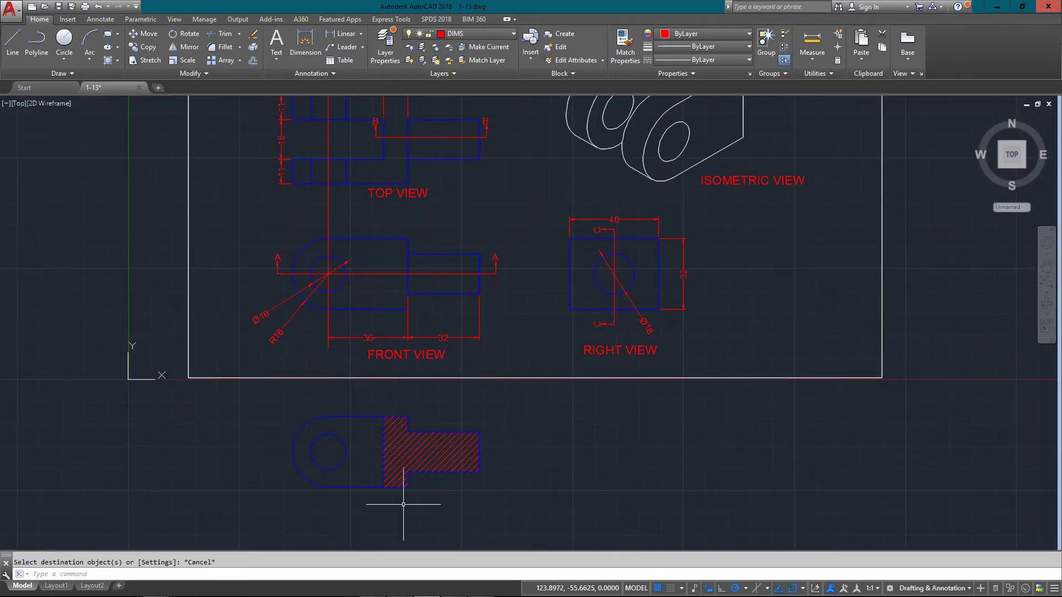
{"action": "scroll", "coordinate": [362, 233], "scroll_direction": "up", "scroll_amount": 2}
Copy the SECTION A-A label to beneath the lug section
{"action": "left_click", "coordinate": [466, 148]}
{"action": "left_click", "coordinate": [393, 215]}
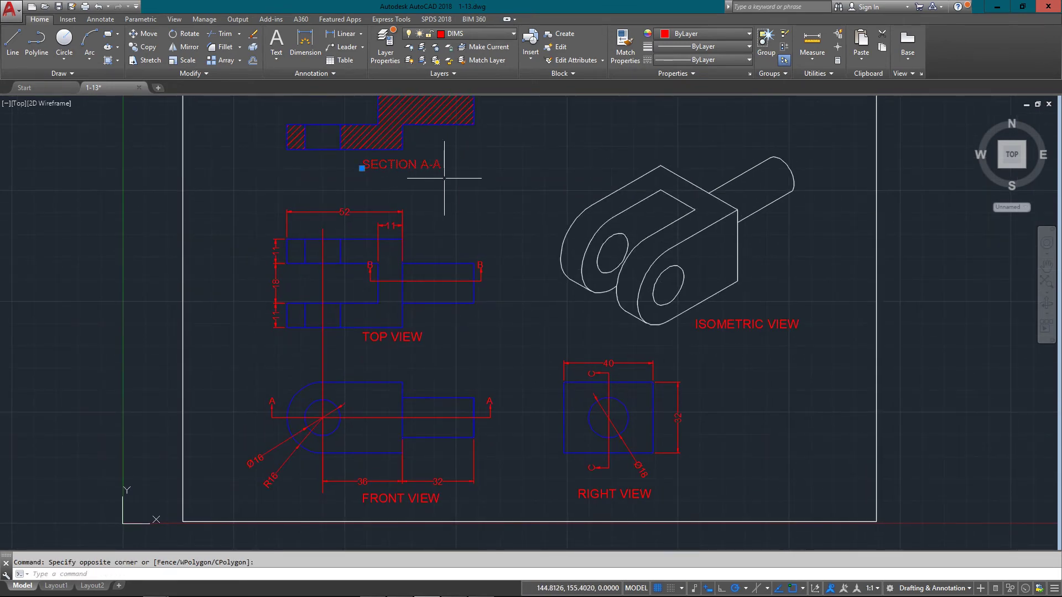
{"action": "type", "text": "co"}
{"action": "key", "text": "Return"}
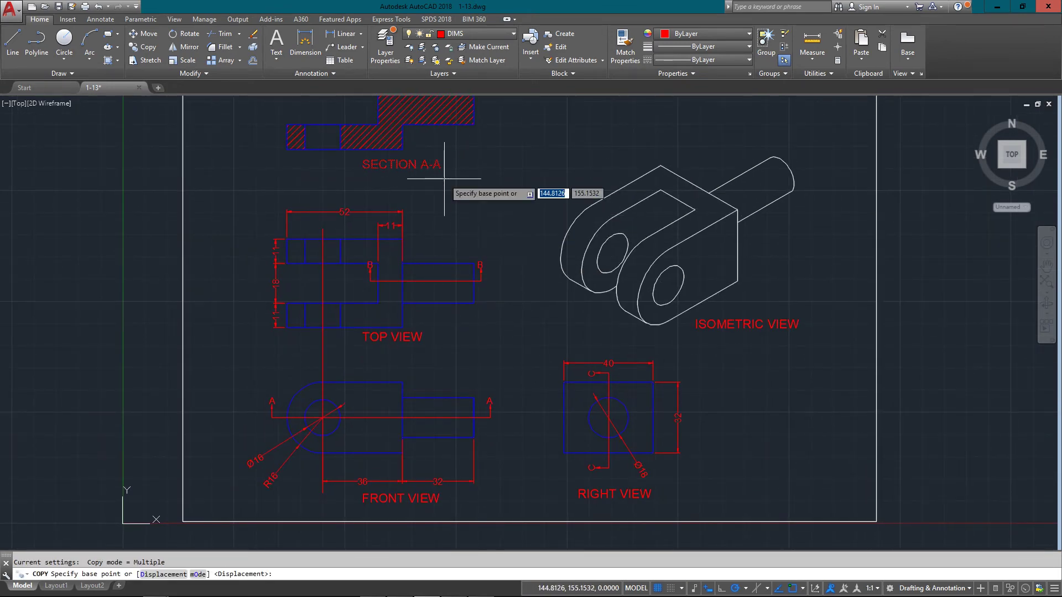
{"action": "left_click", "coordinate": [434, 184]}
{"action": "scroll", "coordinate": [437, 271], "scroll_direction": "down", "scroll_amount": 2}
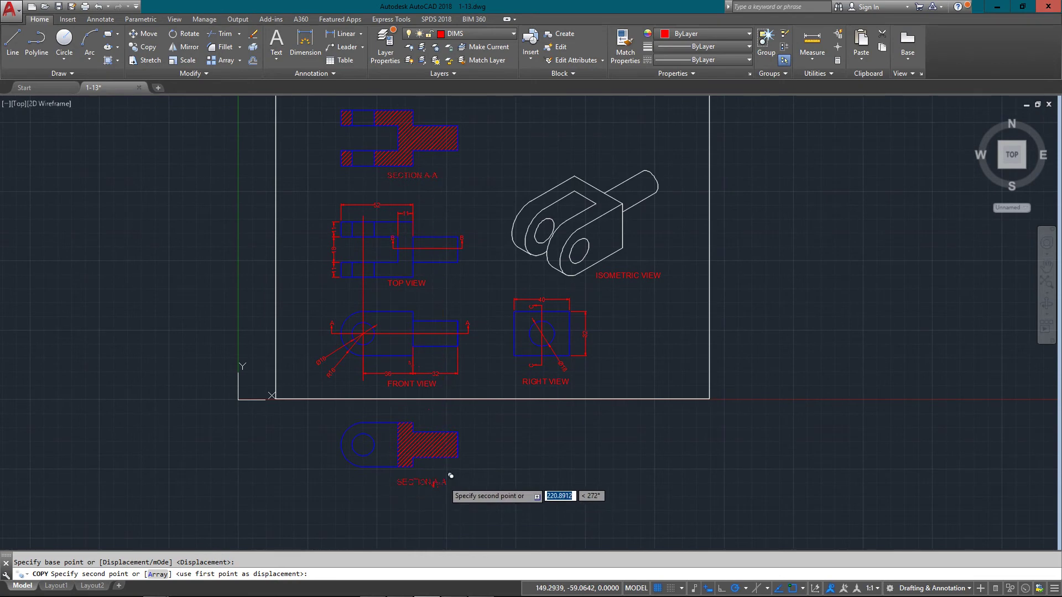
{"action": "left_click", "coordinate": [442, 471]}
{"action": "key", "text": "Escape"}
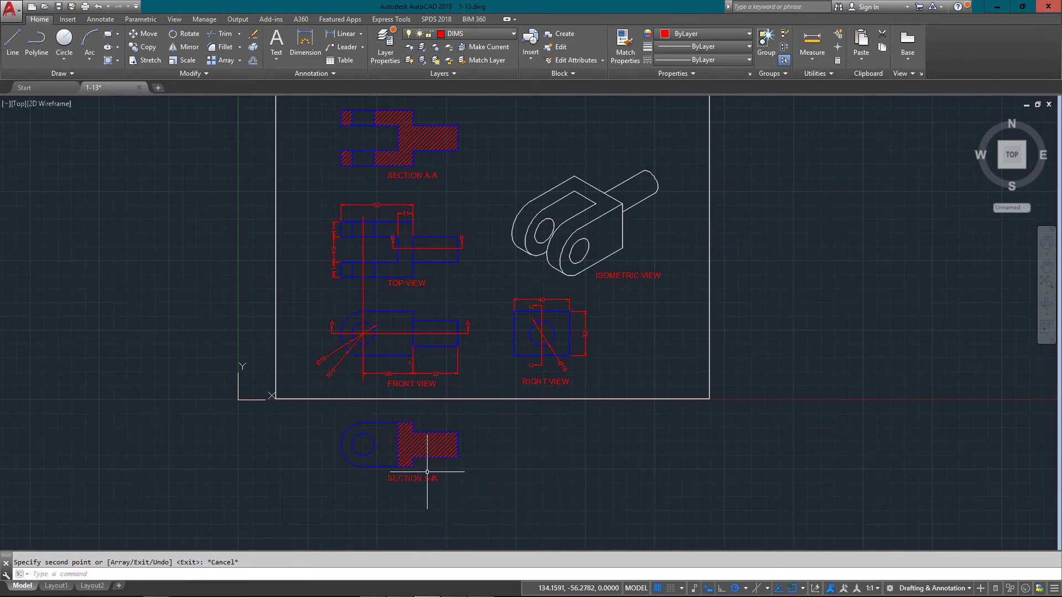
Edit the copied label's text from A-A to B-B
{"action": "double_click", "coordinate": [416, 479]}
{"action": "scroll", "coordinate": [416, 485], "scroll_direction": "up", "scroll_amount": 5}
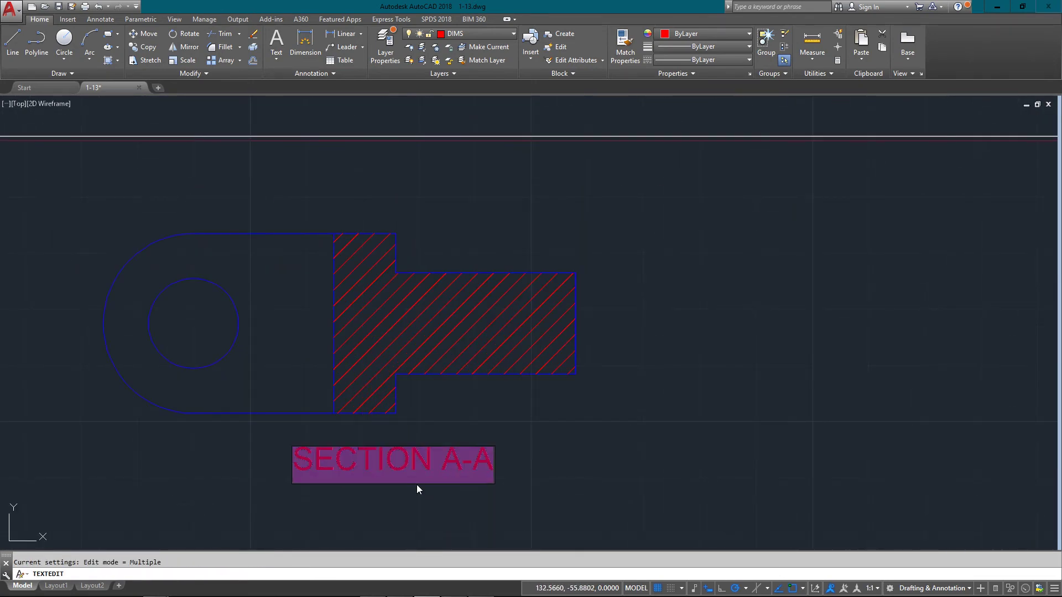
{"action": "left_click", "coordinate": [439, 467]}
{"action": "left_click_drag", "start_coordinate": [441, 468], "coordinate": [509, 458]}
{"action": "type", "text": "b"}
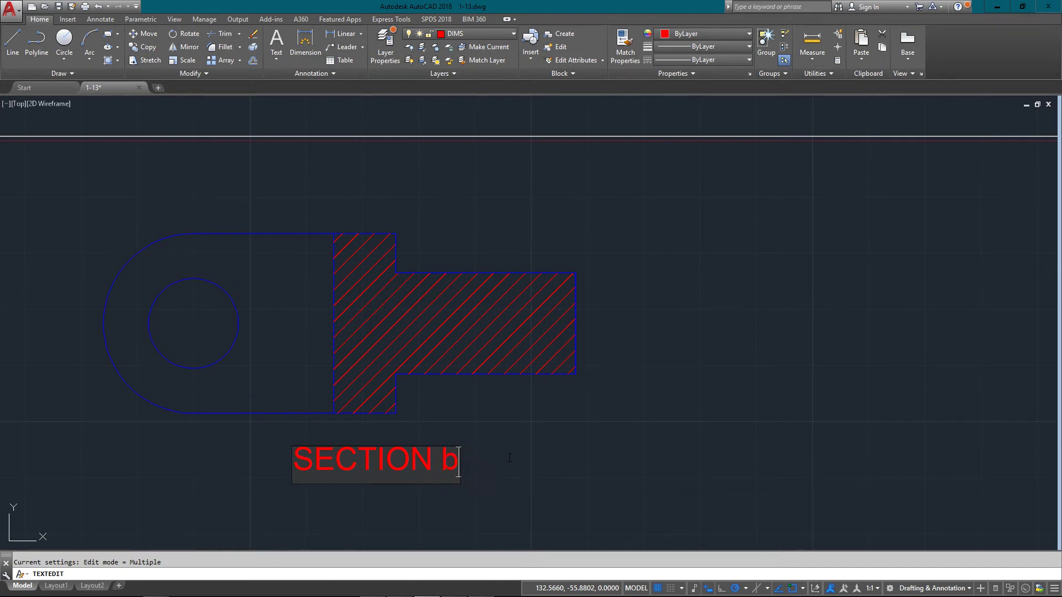
{"action": "key", "text": "BackSpace"}
{"action": "type", "text": "B-B"}
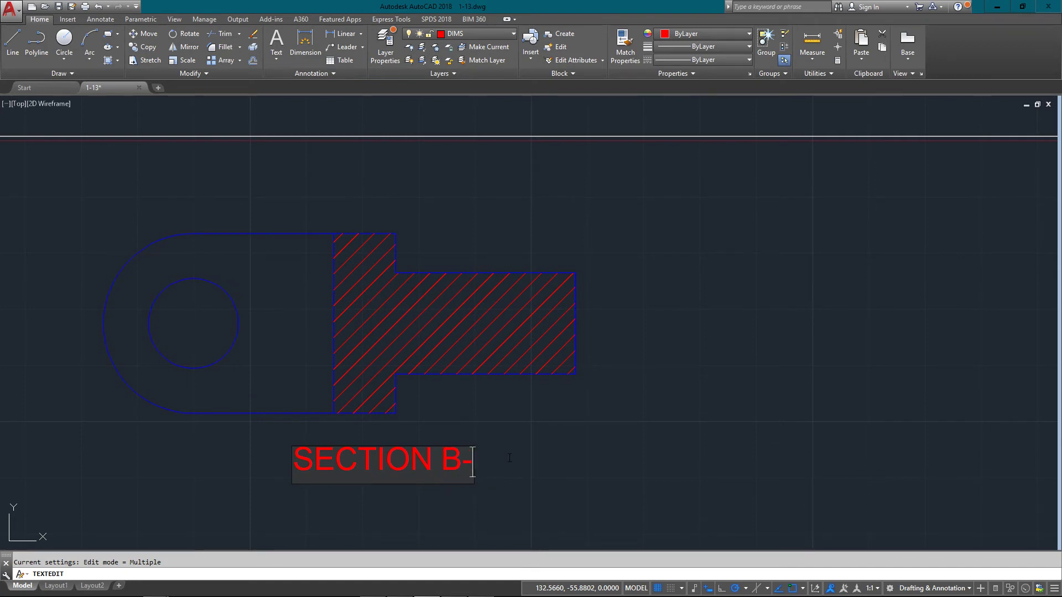
{"action": "left_click", "coordinate": [524, 445]}
{"action": "key", "text": "Escape"}
{"action": "scroll", "coordinate": [525, 422], "scroll_direction": "down", "scroll_amount": 10}
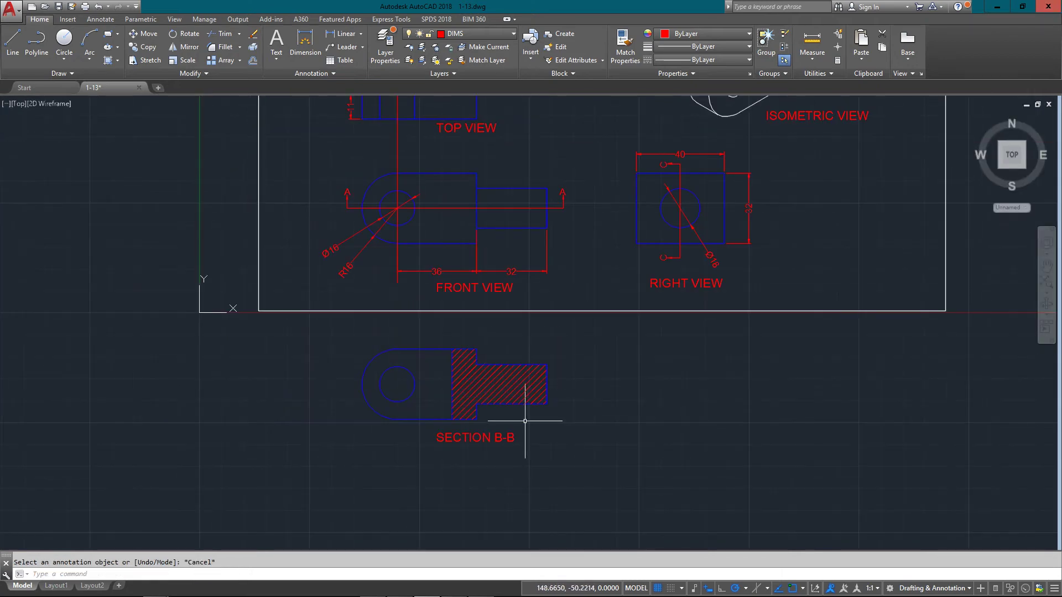
{"action": "scroll", "coordinate": [556, 358], "scroll_direction": "up", "scroll_amount": 6}
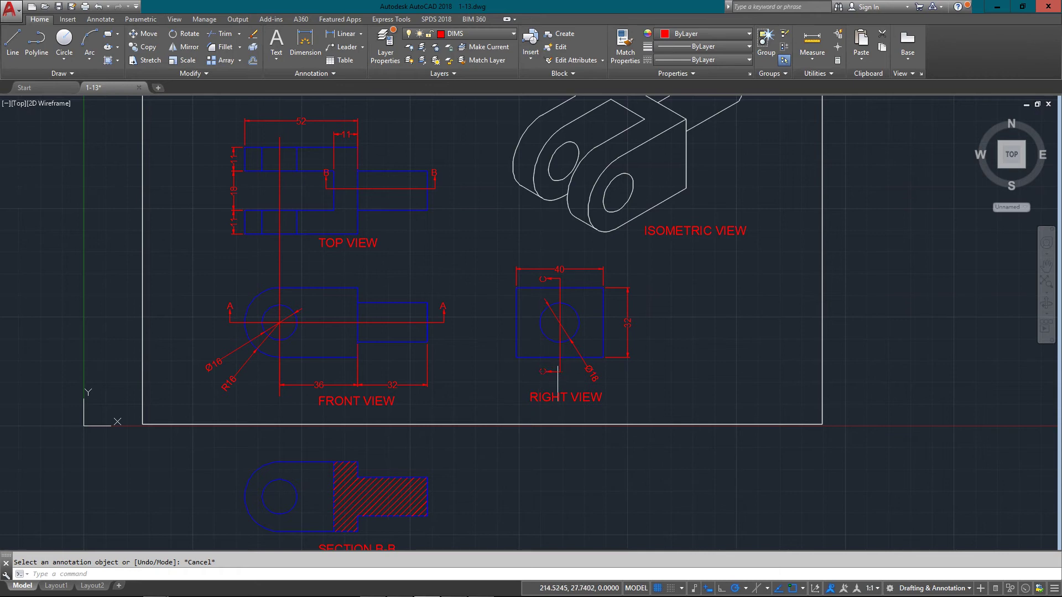
{"action": "scroll", "coordinate": [561, 289], "scroll_direction": "up", "scroll_amount": 4}
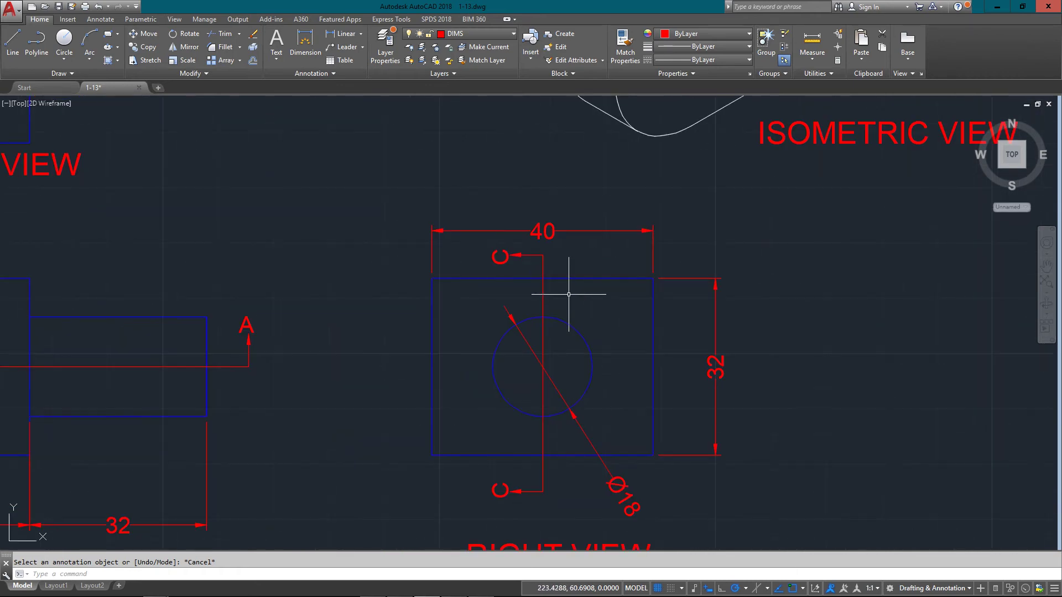
{"action": "scroll", "coordinate": [568, 294], "scroll_direction": "down", "scroll_amount": 5}
{"action": "scroll", "coordinate": [562, 289], "scroll_direction": "up", "scroll_amount": 2}
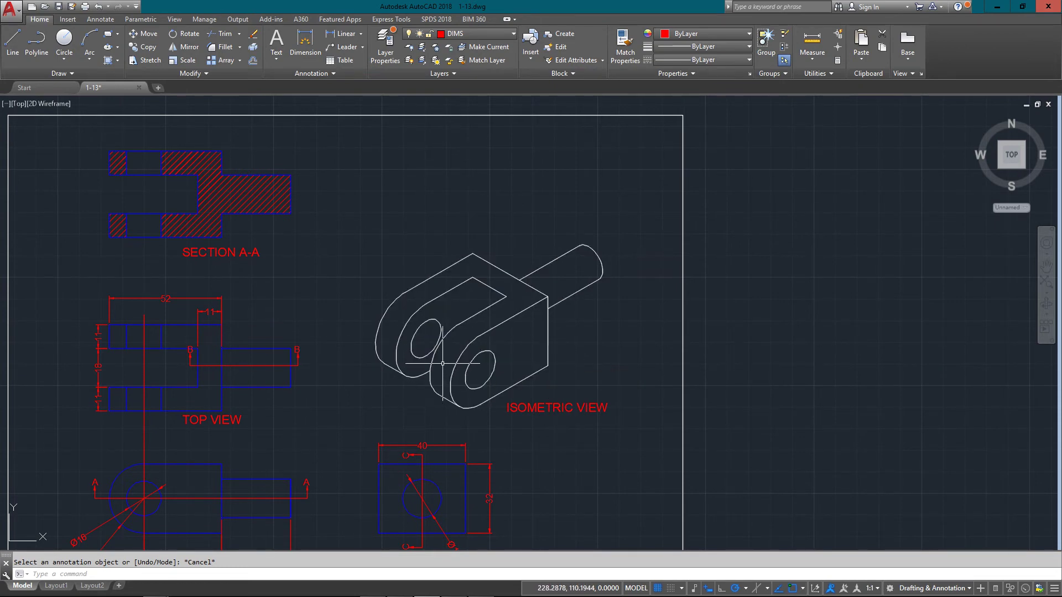
{"action": "mouse_move", "coordinate": [444, 377]}
{"action": "middle_mouse_down"}
{"action": "mouse_move", "coordinate": [443, 177]}
{"action": "mouse_move", "coordinate": [532, 197]}
{"action": "mouse_move", "coordinate": [595, 154]}
{"action": "middle_mouse_up"}
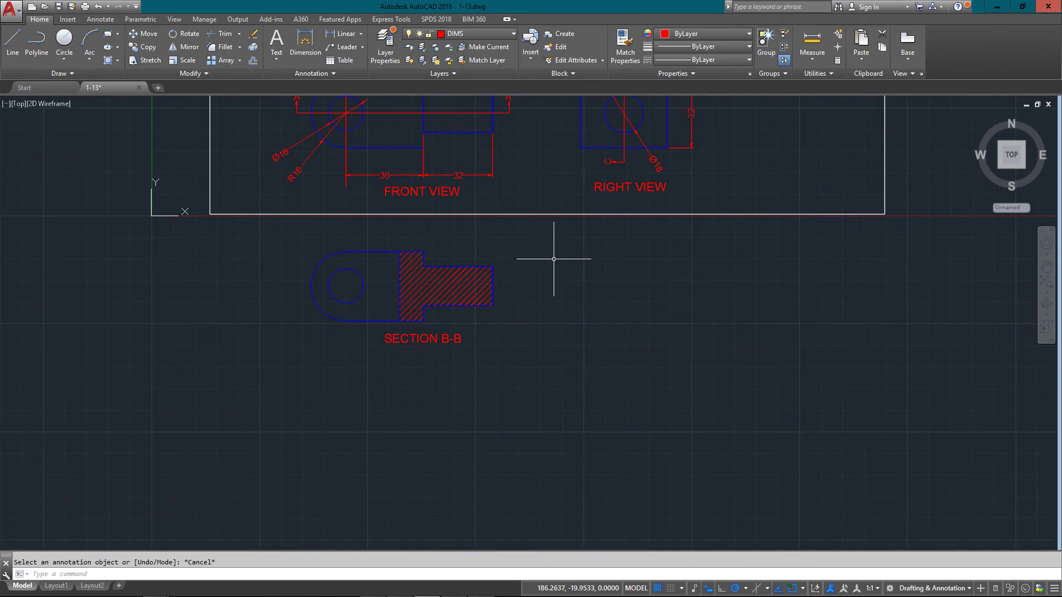
Mirror Section B-B and its label across a vertical line, keeping the original
{"action": "type", "text": "MI"}
{"action": "key", "text": "Return"}
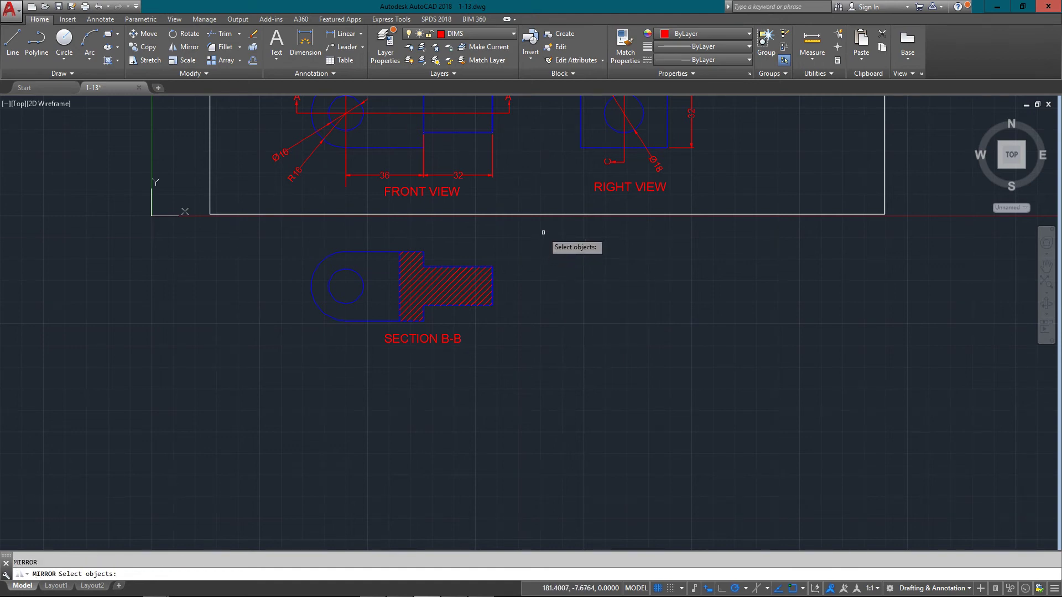
{"action": "left_click", "coordinate": [544, 233]}
{"action": "left_click", "coordinate": [189, 372]}
{"action": "key", "text": "Return"}
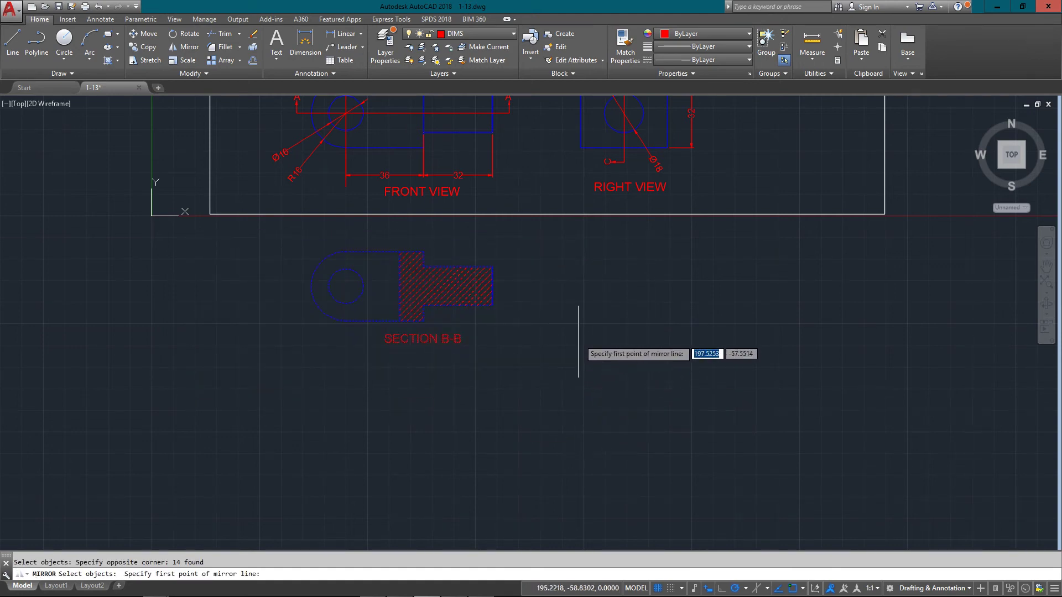
{"action": "left_click", "coordinate": [580, 336]}
{"action": "left_click", "coordinate": [580, 426]}
{"action": "key", "text": "Return"}
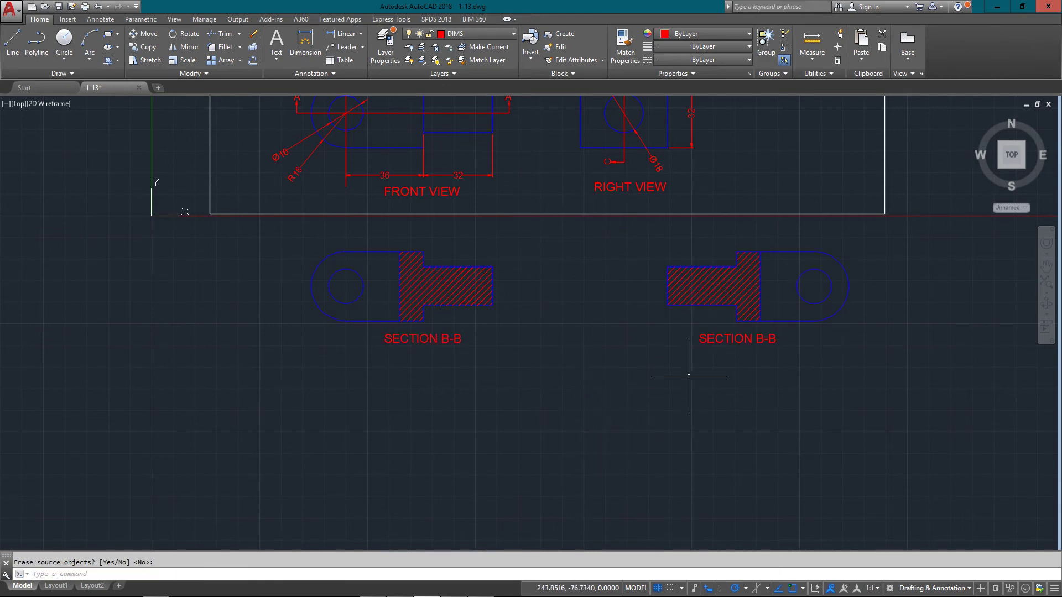
Change the mirrored label's text to SECTION C-C
{"action": "double_click", "coordinate": [762, 341]}
{"action": "left_click_drag", "start_coordinate": [756, 340], "coordinate": [777, 341]}
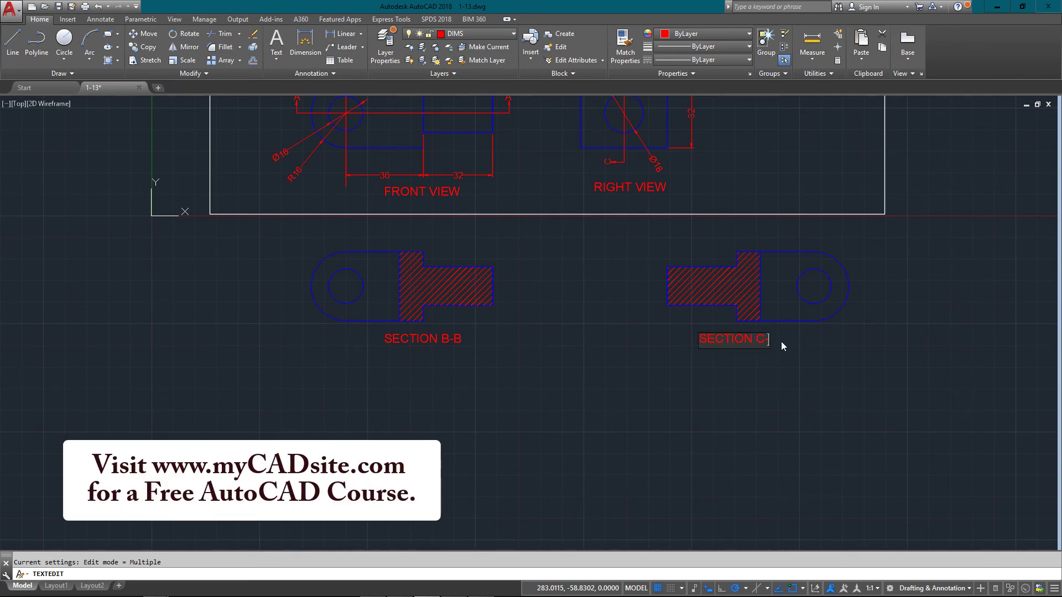
{"action": "left_click", "coordinate": [801, 363]}
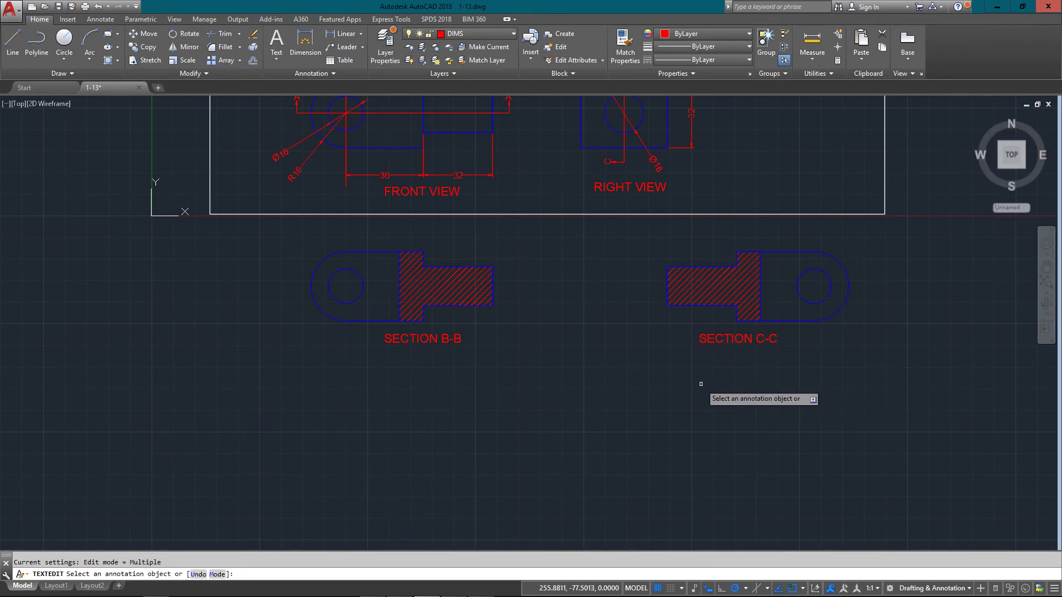
{"action": "key", "text": "Escape"}
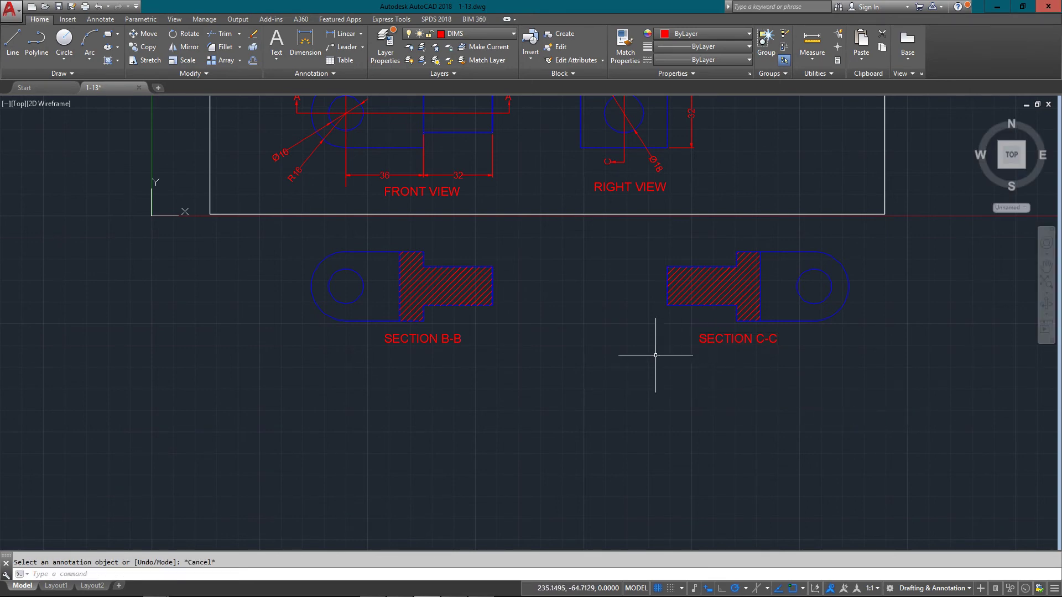
{"action": "middle_click_drag", "start_coordinate": [629, 347], "coordinate": [493, 459]}
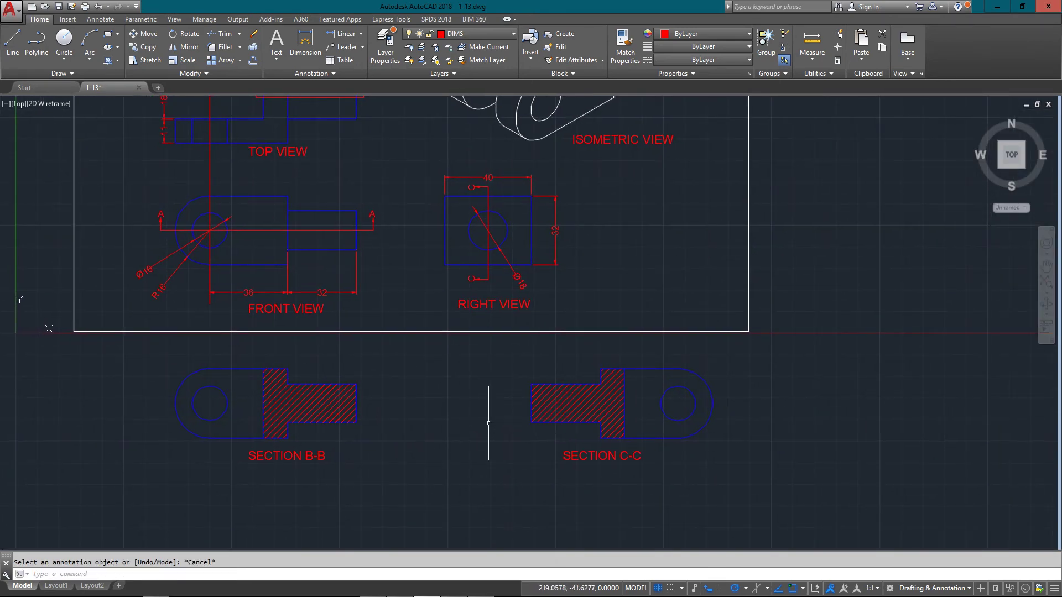
{"action": "middle_click", "coordinate": [489, 442]}
{"action": "middle_click", "coordinate": [489, 443]}
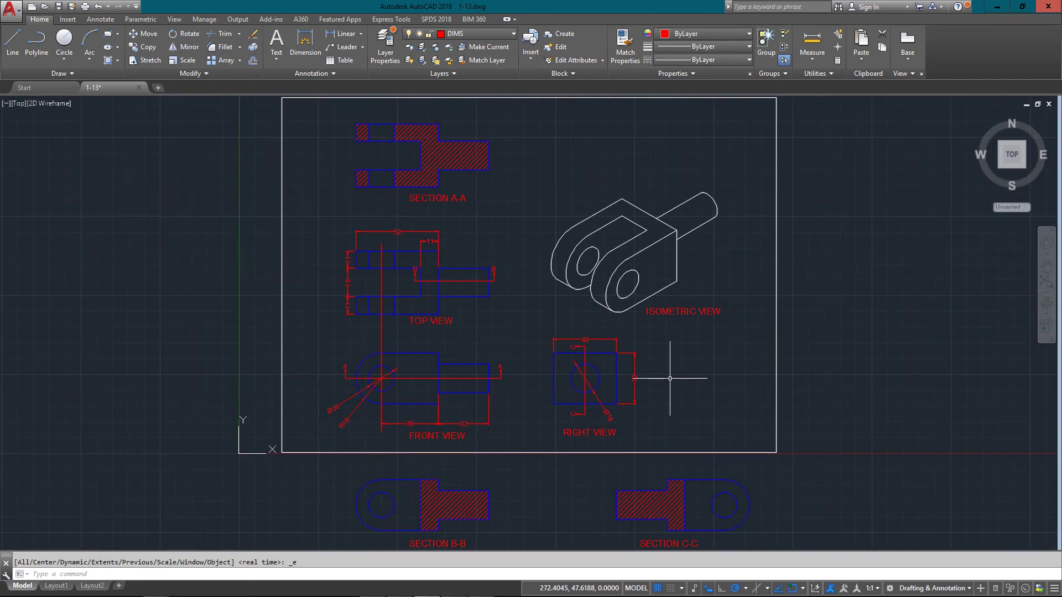